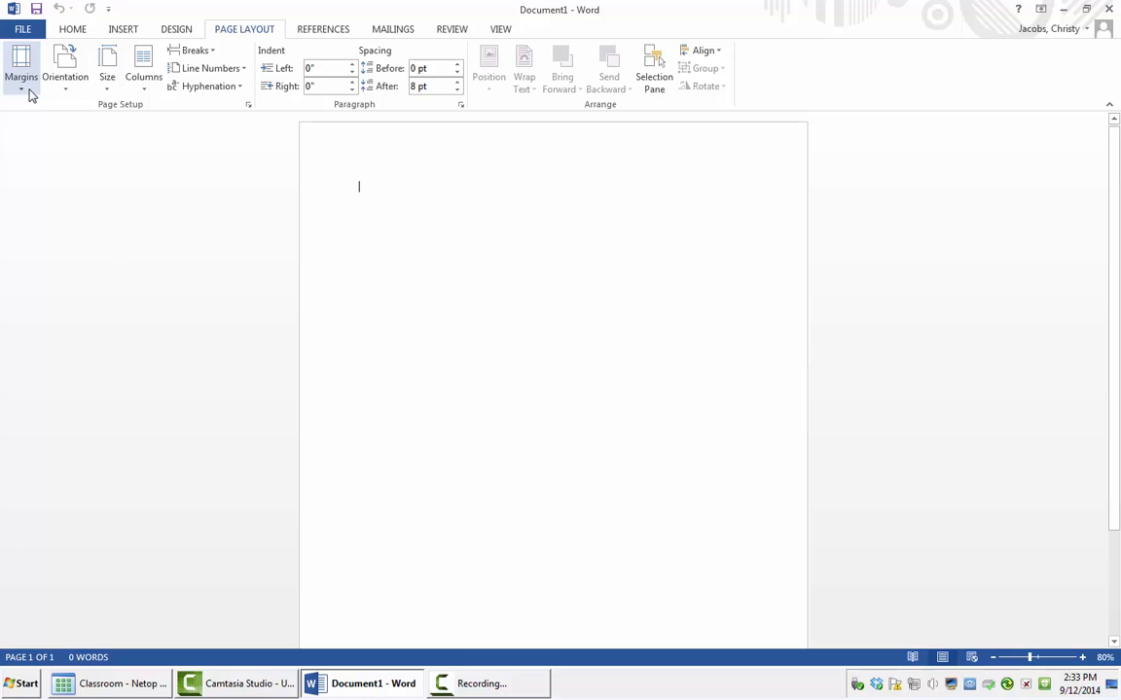
Step: Raise the top margin to 2 inches in Custom Margins, leaving the other margins at 1 inch
{"action": "left_click", "coordinate": [21, 83]}
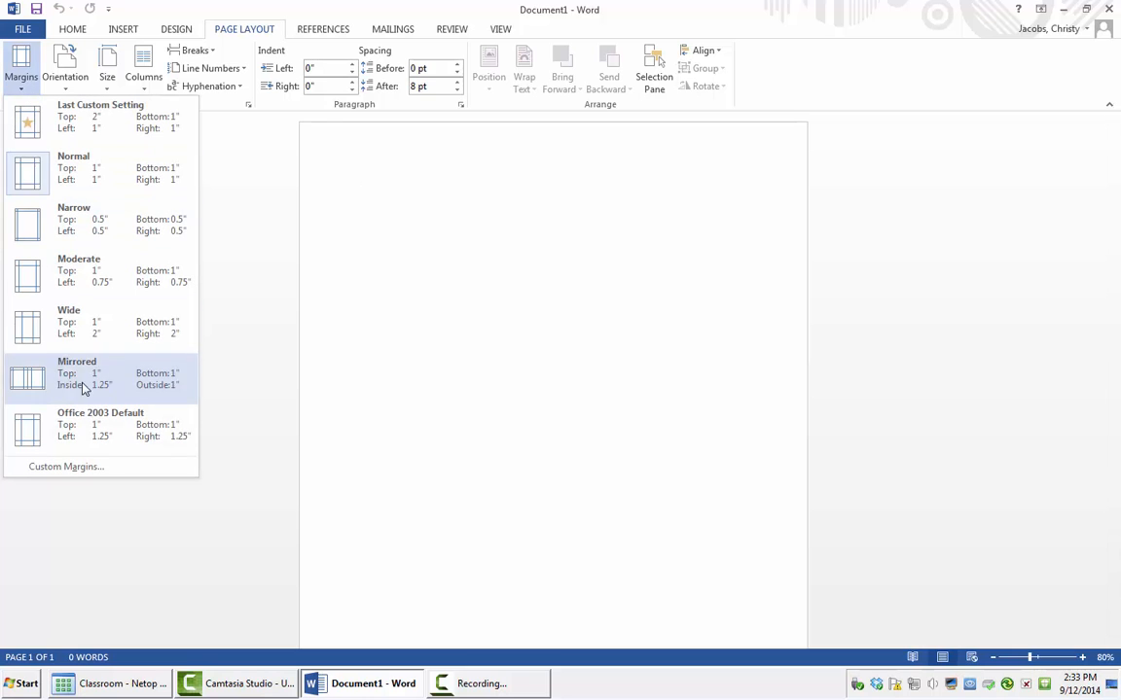
{"action": "left_click", "coordinate": [93, 467]}
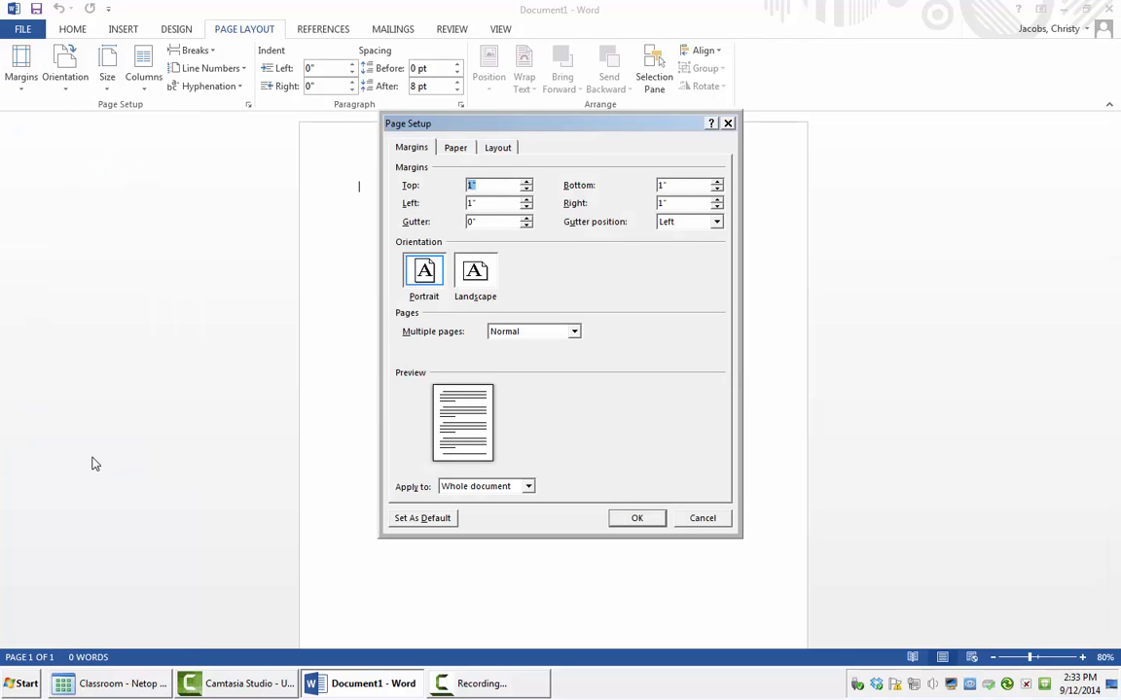
{"action": "left_click", "coordinate": [526, 180]}
{"action": "left_click", "coordinate": [526, 181]}
{"action": "left_click", "coordinate": [526, 181]}
{"action": "left_click", "coordinate": [526, 181]}
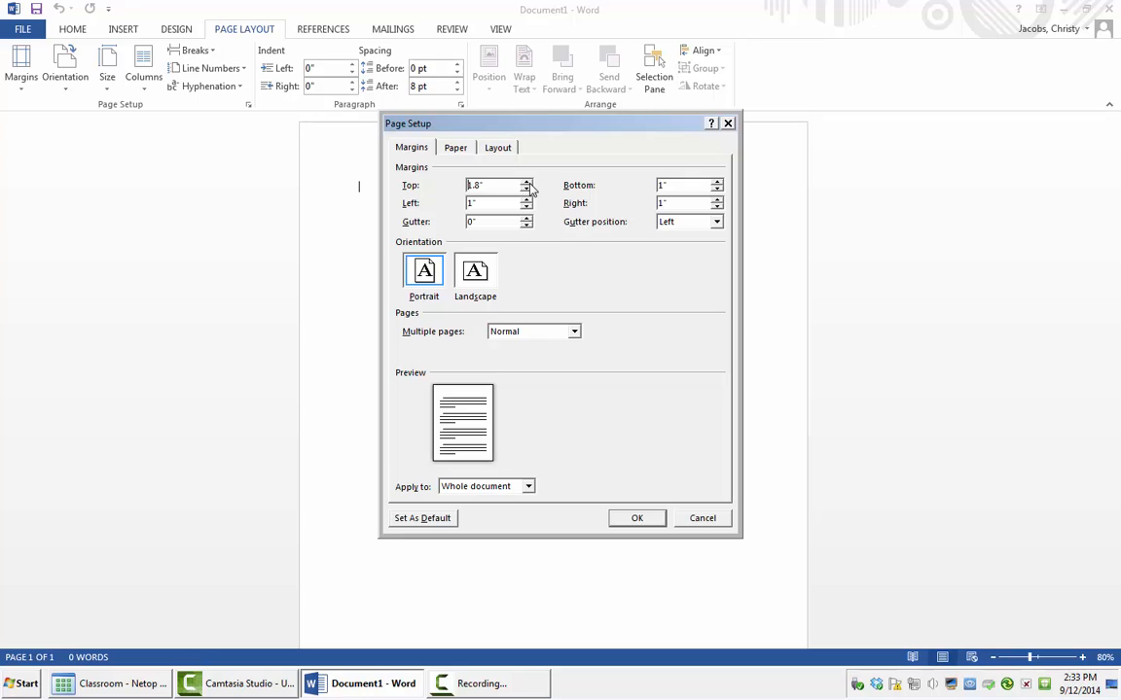
{"action": "left_click", "coordinate": [527, 181]}
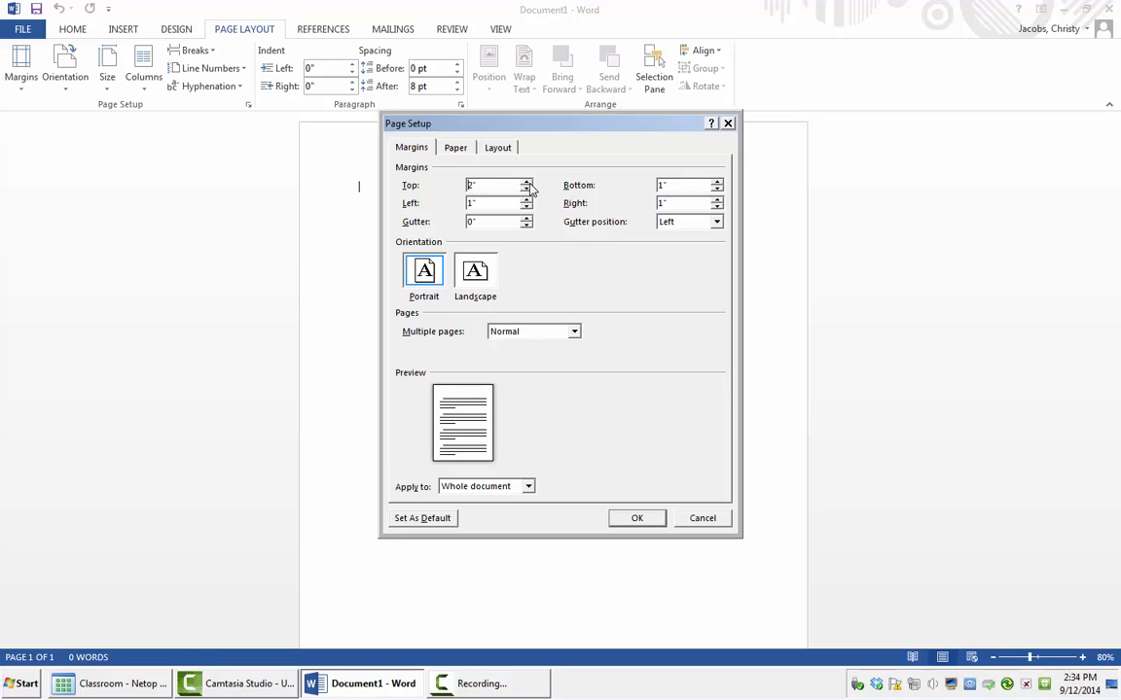
{"action": "left_click", "coordinate": [637, 518]}
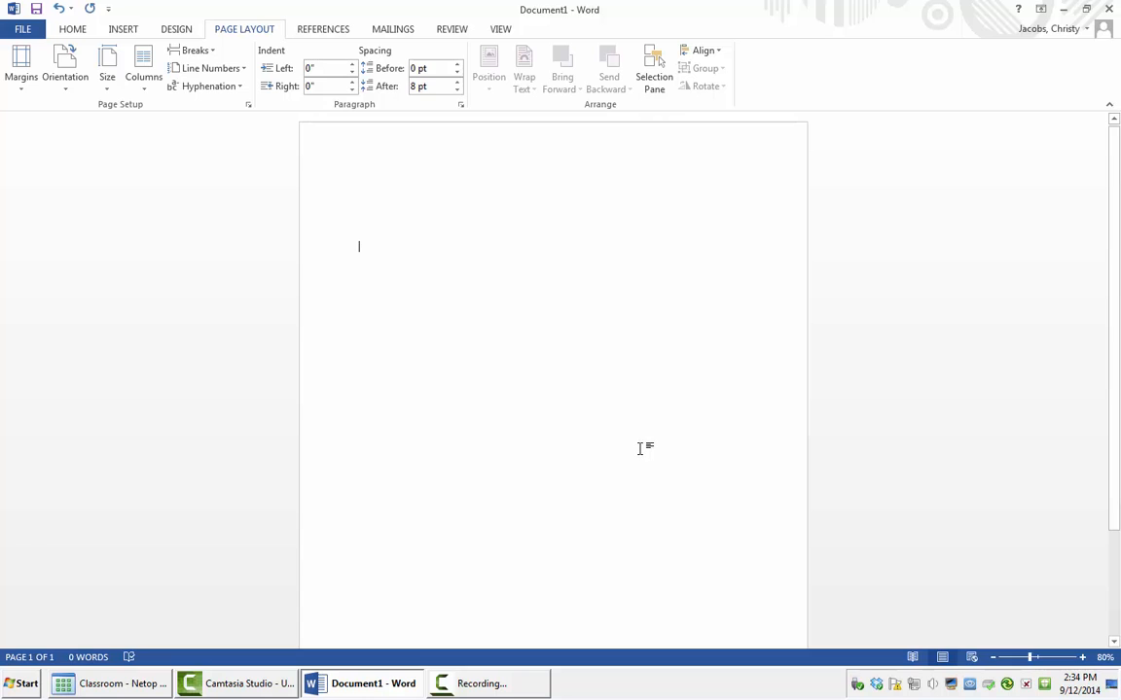
Step: Insert a Blank header and type the sender's name followed by ', Student'
{"action": "left_click", "coordinate": [134, 30]}
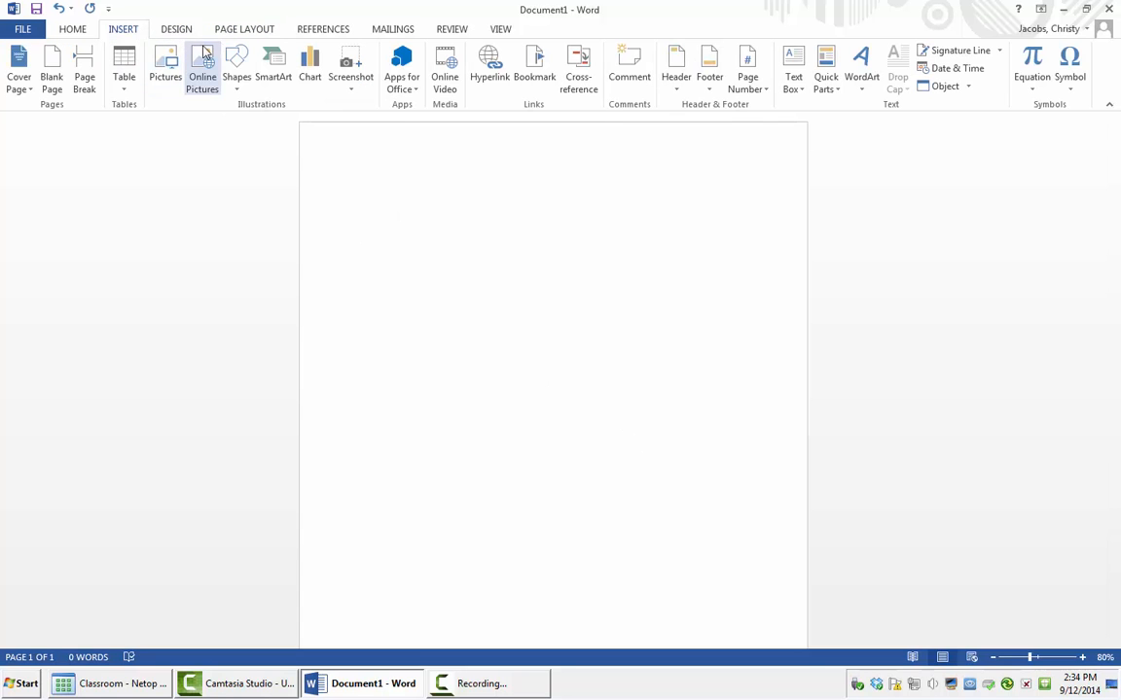
{"action": "left_click", "coordinate": [671, 90]}
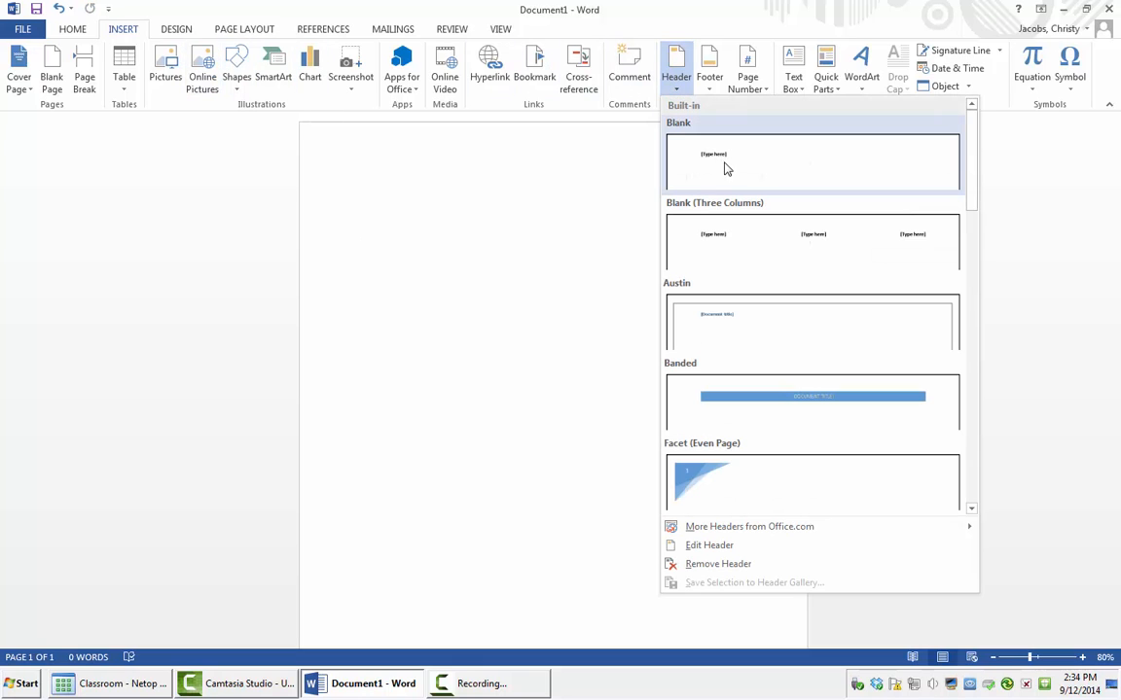
{"action": "left_click", "coordinate": [725, 165]}
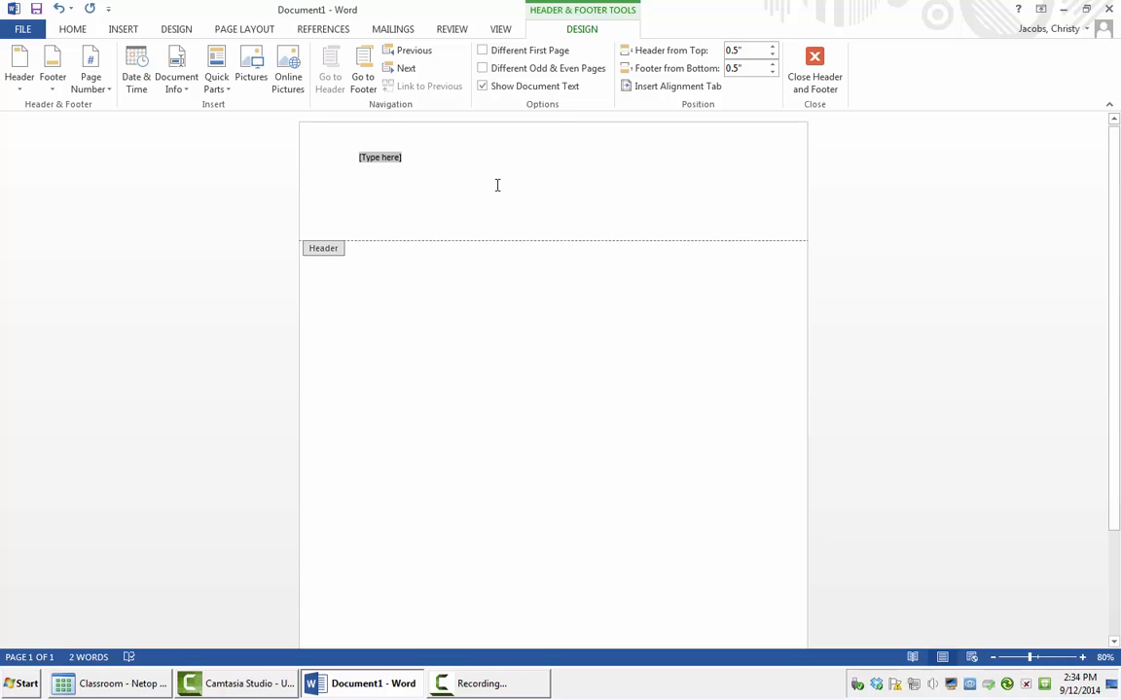
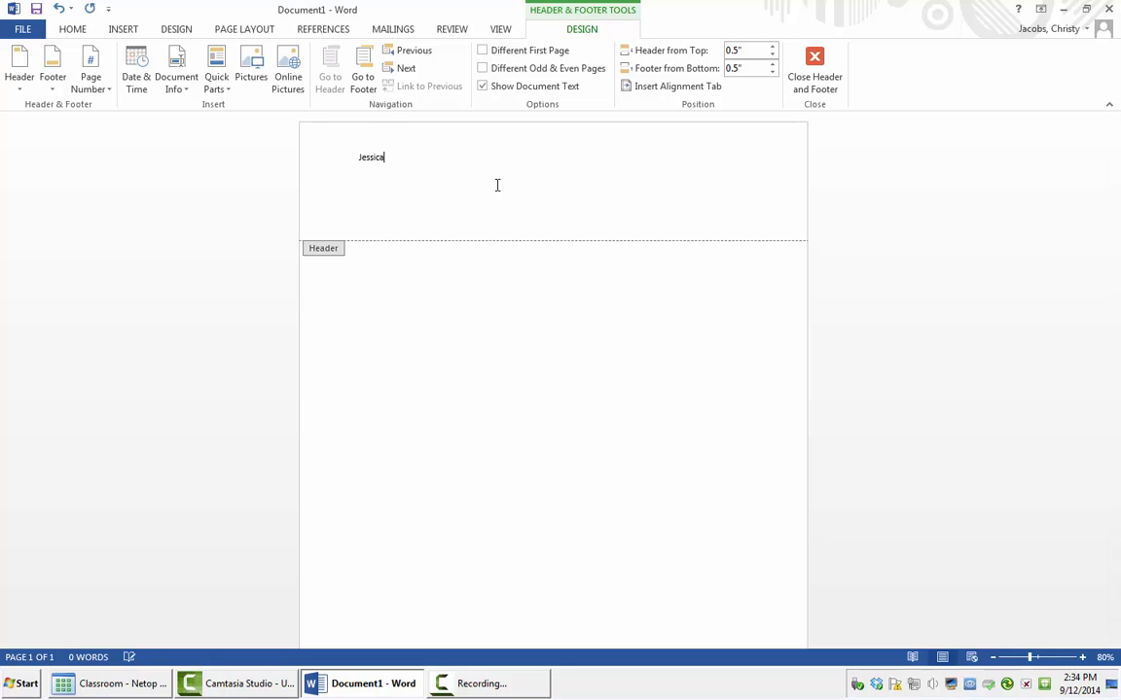
{"action": "key", "text": "Return"}
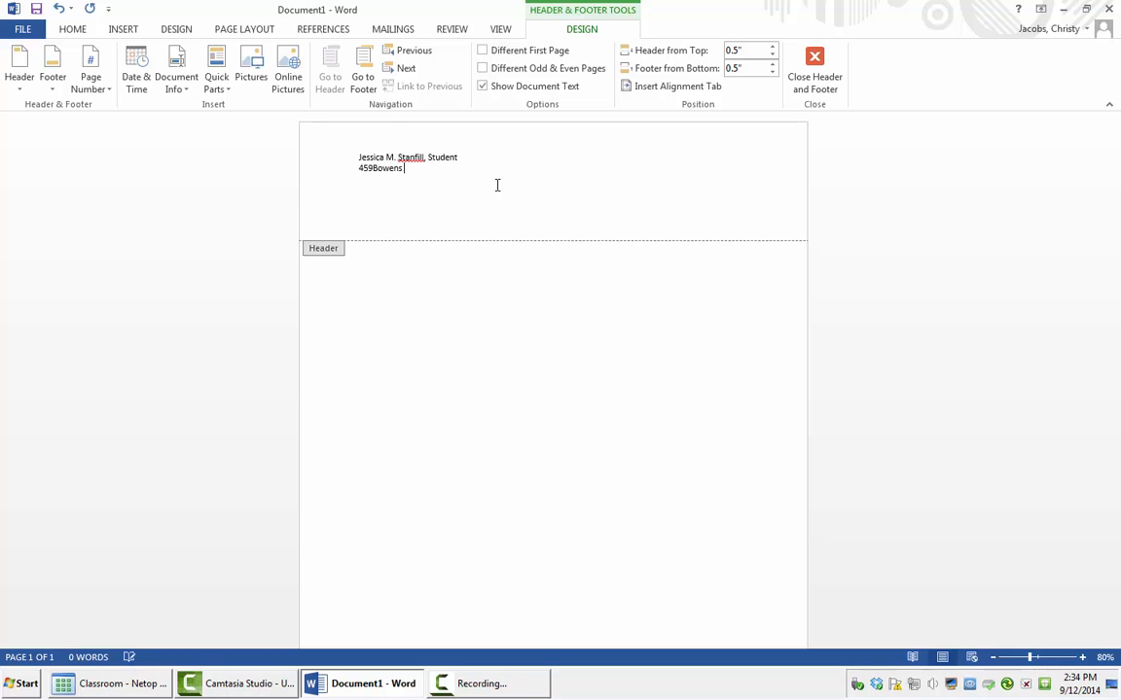
Step: Add the sender's street address, city/state/ZIP, phone number and lowercase e-mail on separate header lines
{"action": "key", "text": "Left"}
{"action": "key", "text": "Left"}
{"action": "key", "text": "Left"}
{"action": "key", "text": "Left"}
{"action": "key", "text": "Left"}
{"action": "key", "text": "Left"}
{"action": "key", "text": "Left"}
{"action": "key", "text": "Left"}
{"action": "key", "text": "Left"}
{"action": "key", "text": "Left"}
{"action": "key", "text": "Left"}
{"action": "key", "text": "Left"}
{"action": "key", "text": "Left"}
{"action": "key", "text": "Left"}
{"action": "key", "text": "Left"}
{"action": "key", "text": "Right"}
{"action": "key", "text": "Right"}
{"action": "key", "text": "Right"}
{"action": "key", "text": "Right"}
{"action": "key", "text": "Right"}
{"action": "key", "text": "Right"}
{"action": "key", "text": "Right"}
{"action": "key", "text": "Right"}
{"action": "key", "text": "Right"}
{"action": "key", "text": "Right"}
{"action": "key", "text": "Right"}
{"action": "key", "text": "Right"}
{"action": "key", "text": "Right"}
{"action": "key", "text": "Right"}
{"action": "key", "text": "Right"}
{"action": "key", "text": "Return"}
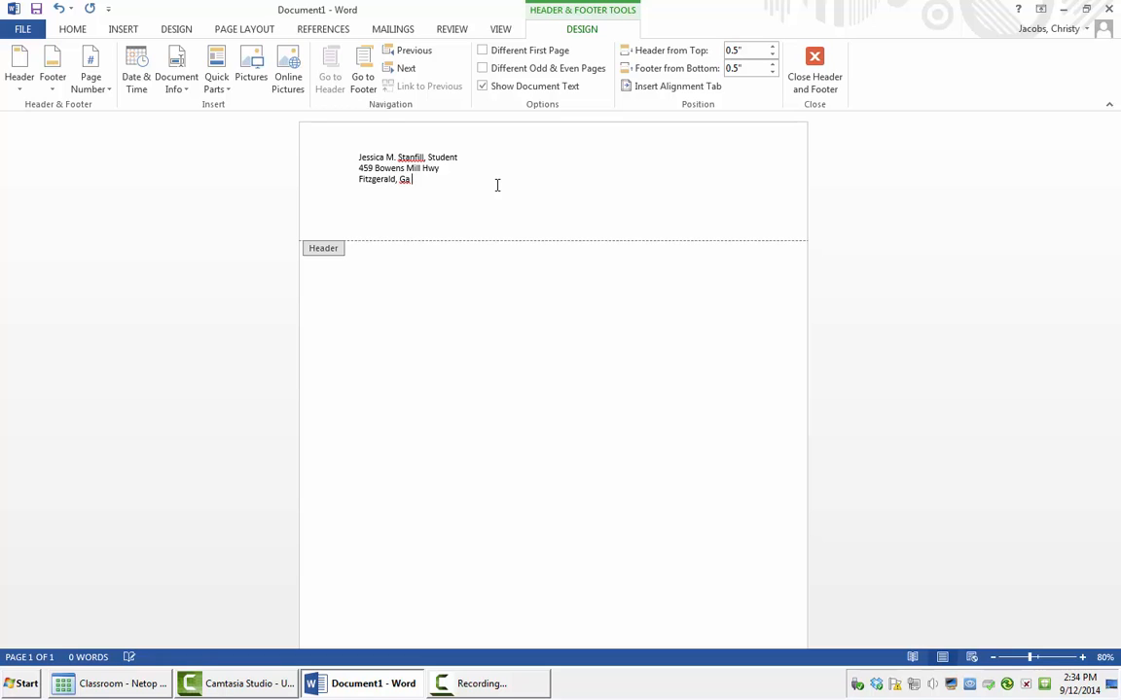
{"action": "key", "text": "Return"}
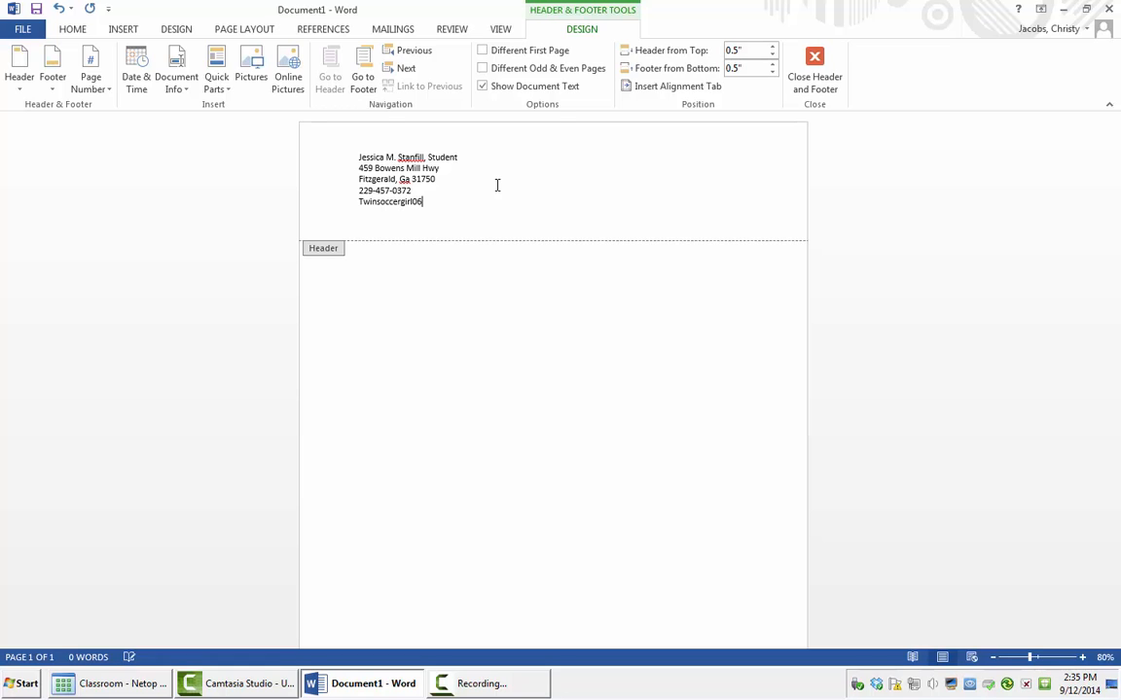
{"action": "left_click", "coordinate": [361, 201]}
{"action": "key", "text": "BackSpace"}
{"action": "type", "text": "t"}
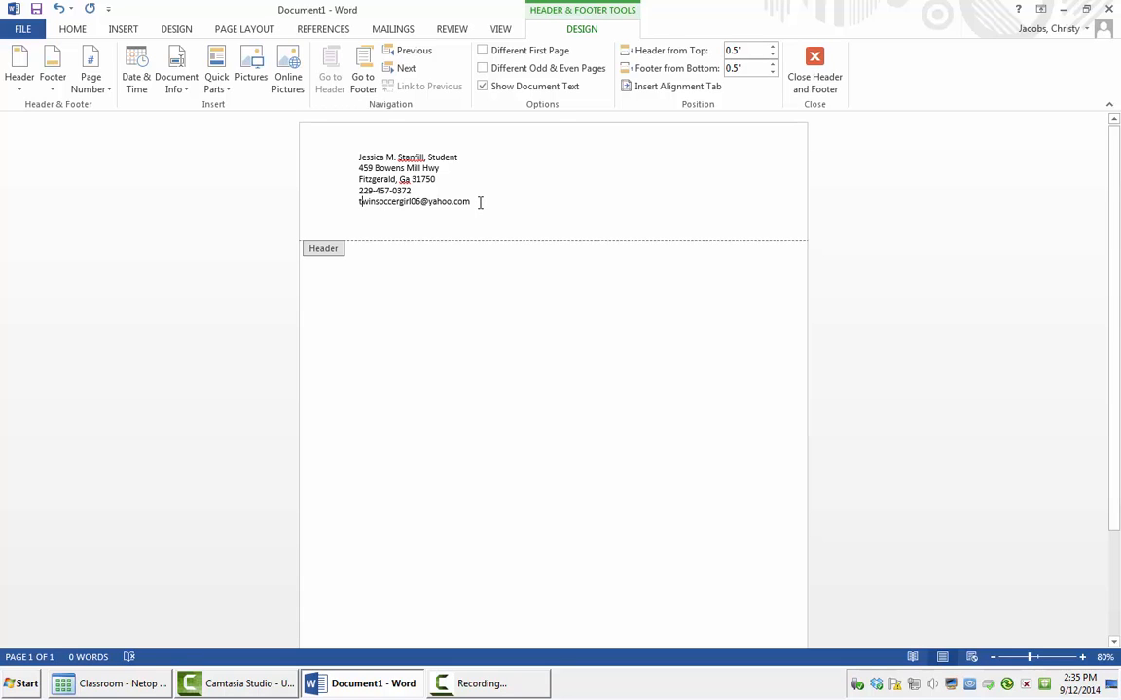
Step: Make the five header lines italic, centred and 12 pt, then close the header and footer
{"action": "left_click_drag", "start_coordinate": [478, 202], "coordinate": [350, 153]}
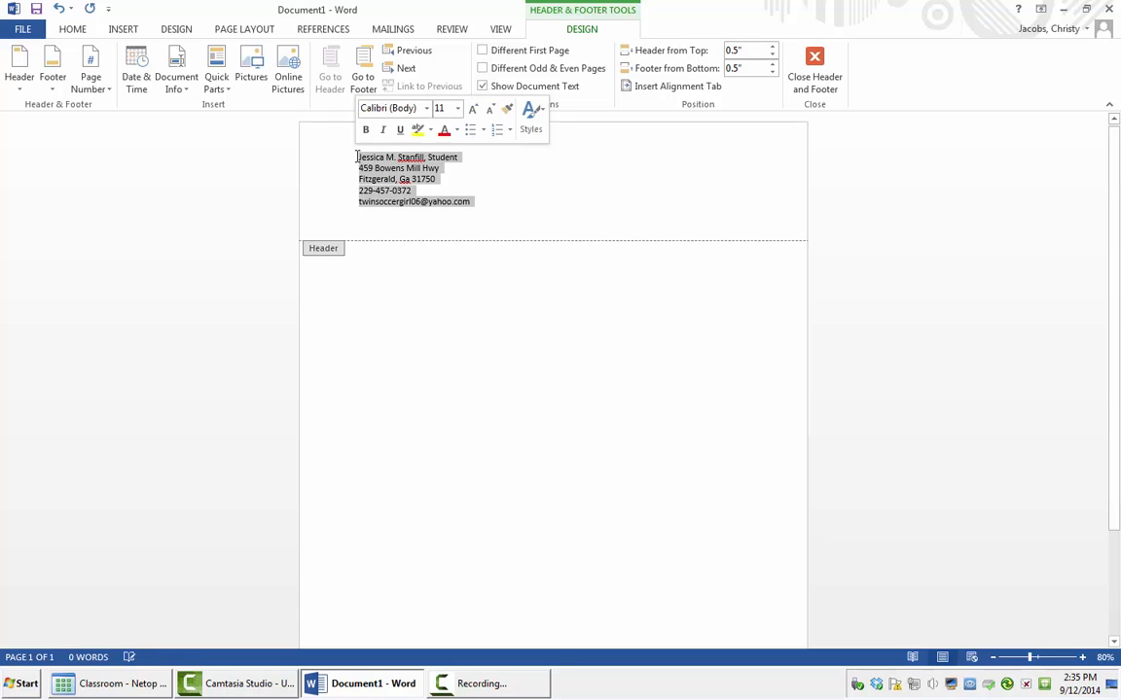
{"action": "left_click", "coordinate": [73, 29]}
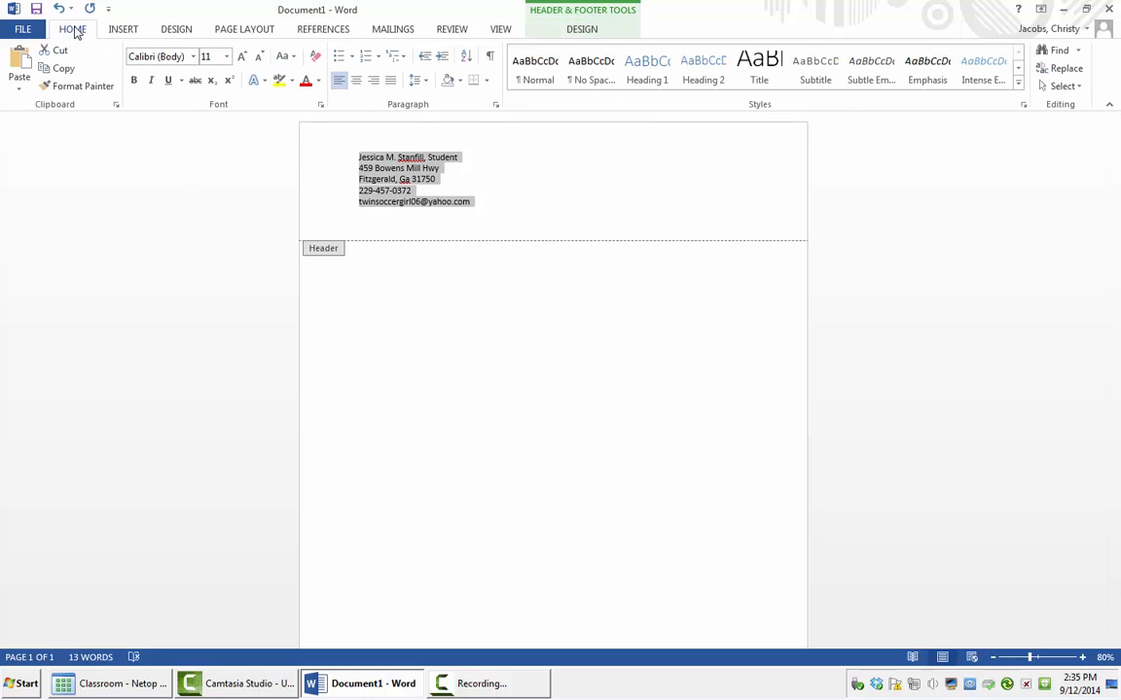
{"action": "left_click", "coordinate": [150, 82]}
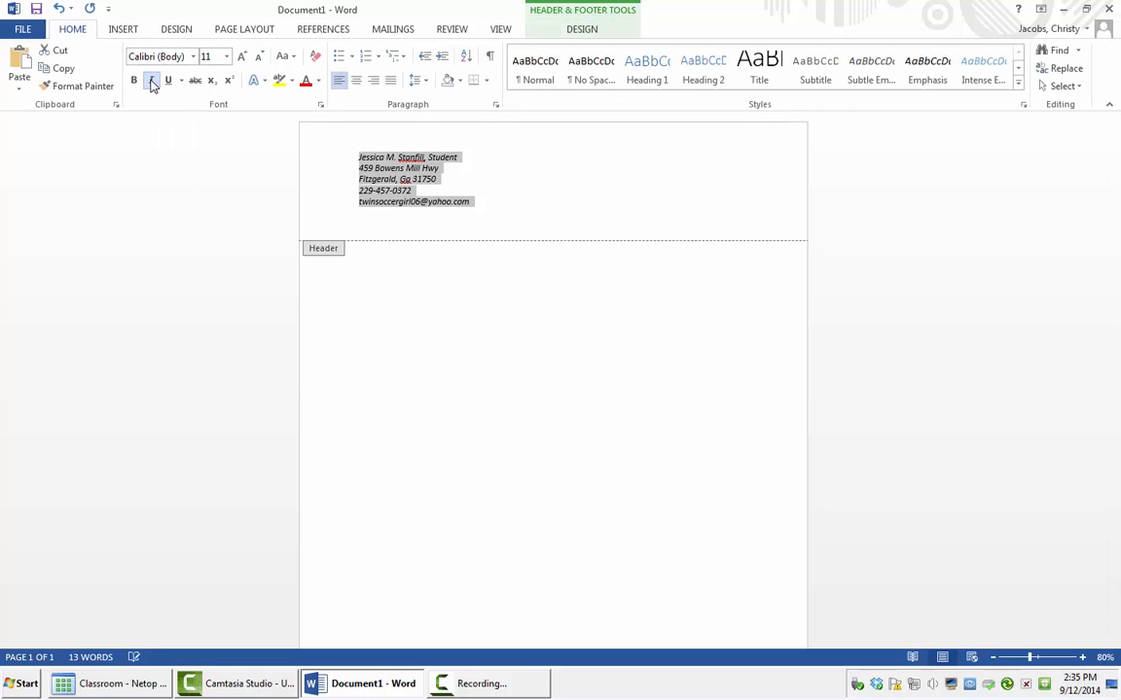
{"action": "left_click", "coordinate": [357, 84]}
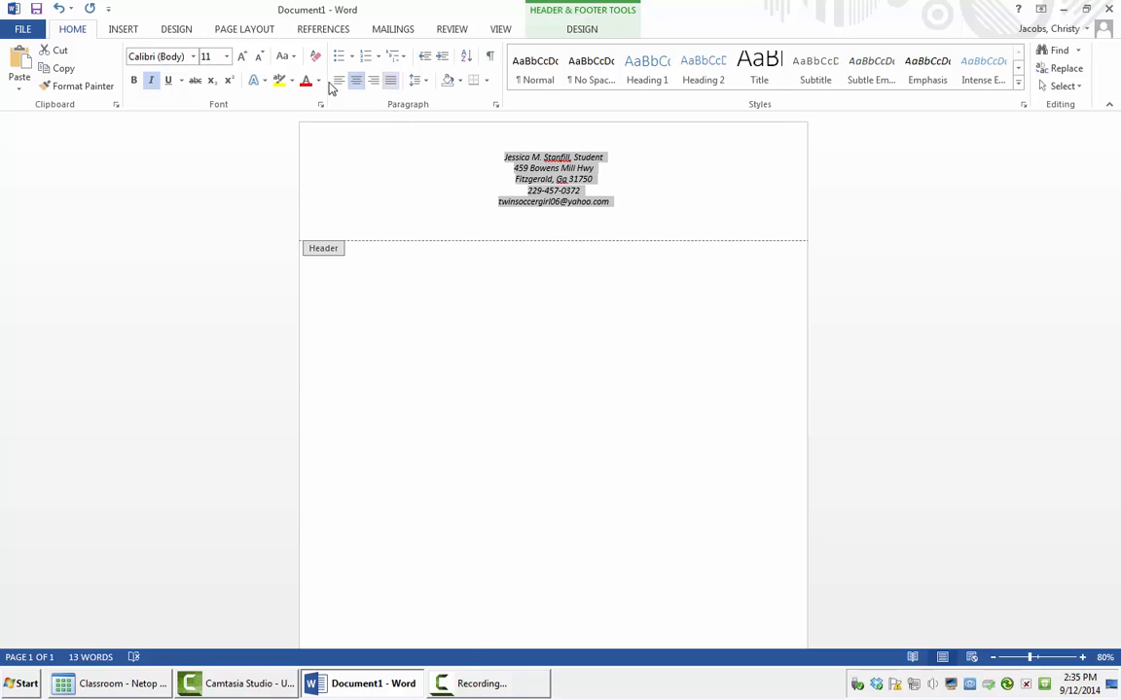
{"action": "left_click", "coordinate": [242, 57]}
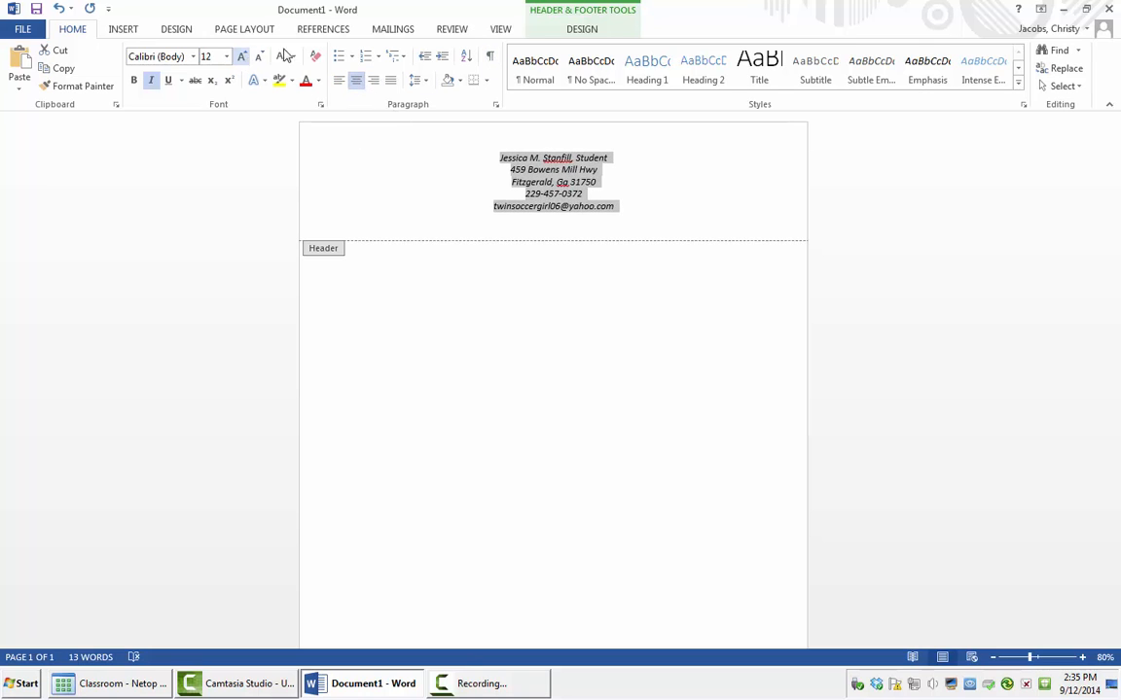
{"action": "left_click", "coordinate": [600, 14]}
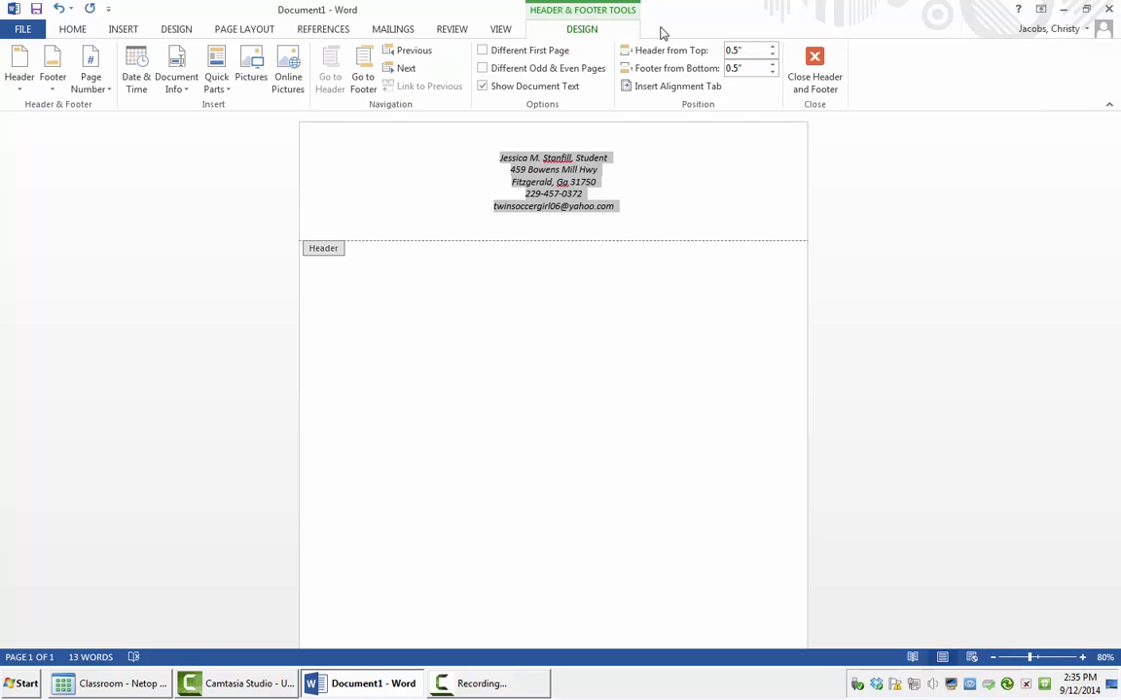
{"action": "left_click", "coordinate": [815, 62]}
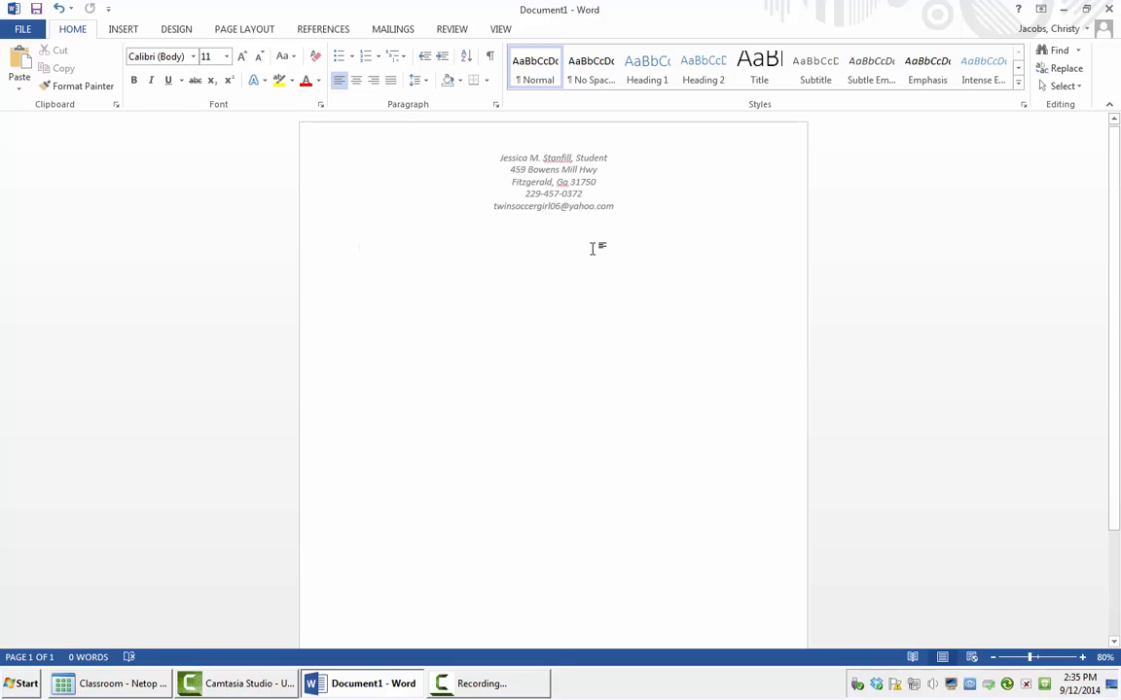
Step: Keep the page in portrait and set the paper size to Letter, 8.5 x 11 inches
{"action": "left_click", "coordinate": [246, 30]}
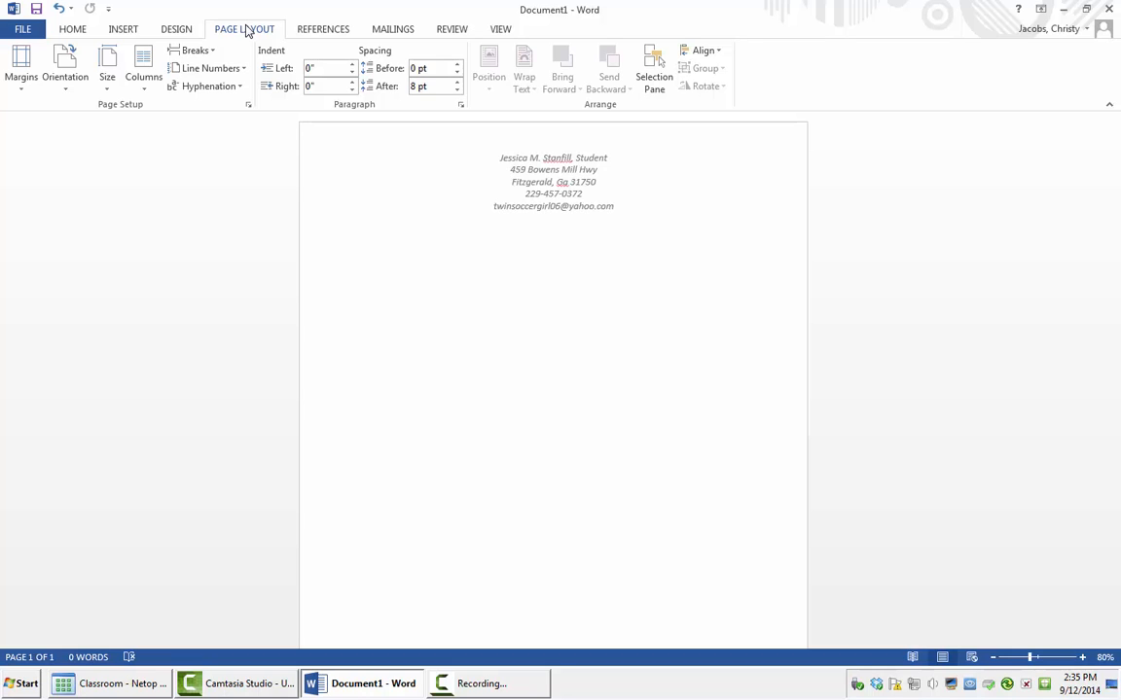
{"action": "left_click", "coordinate": [71, 92]}
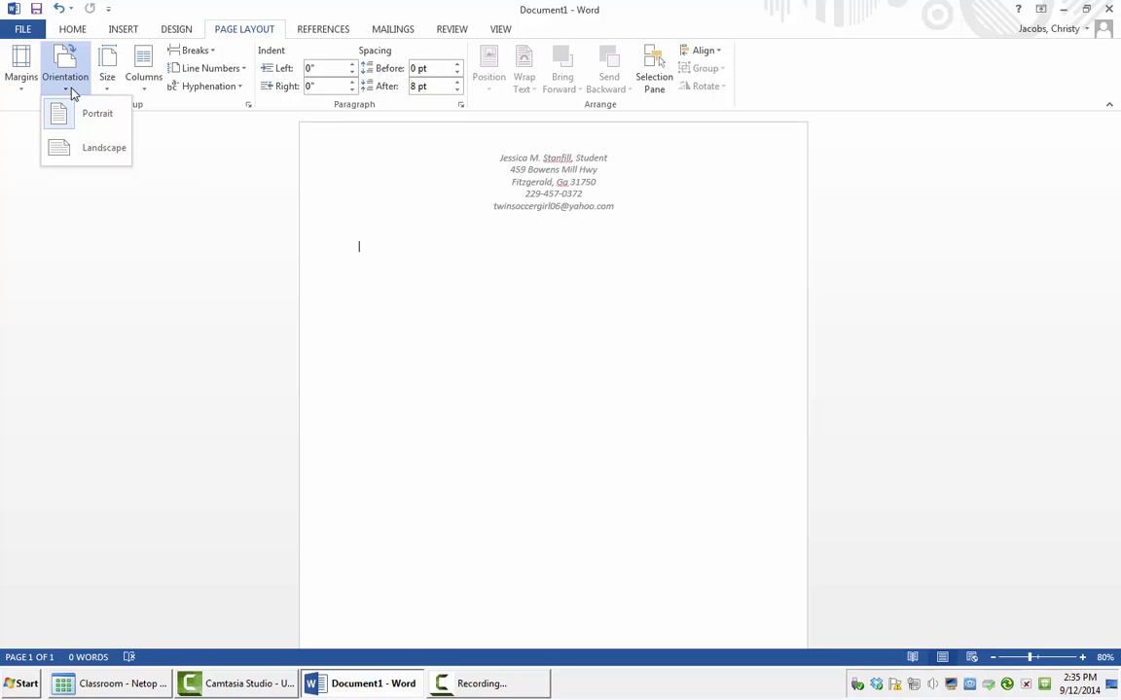
{"action": "left_click", "coordinate": [108, 147]}
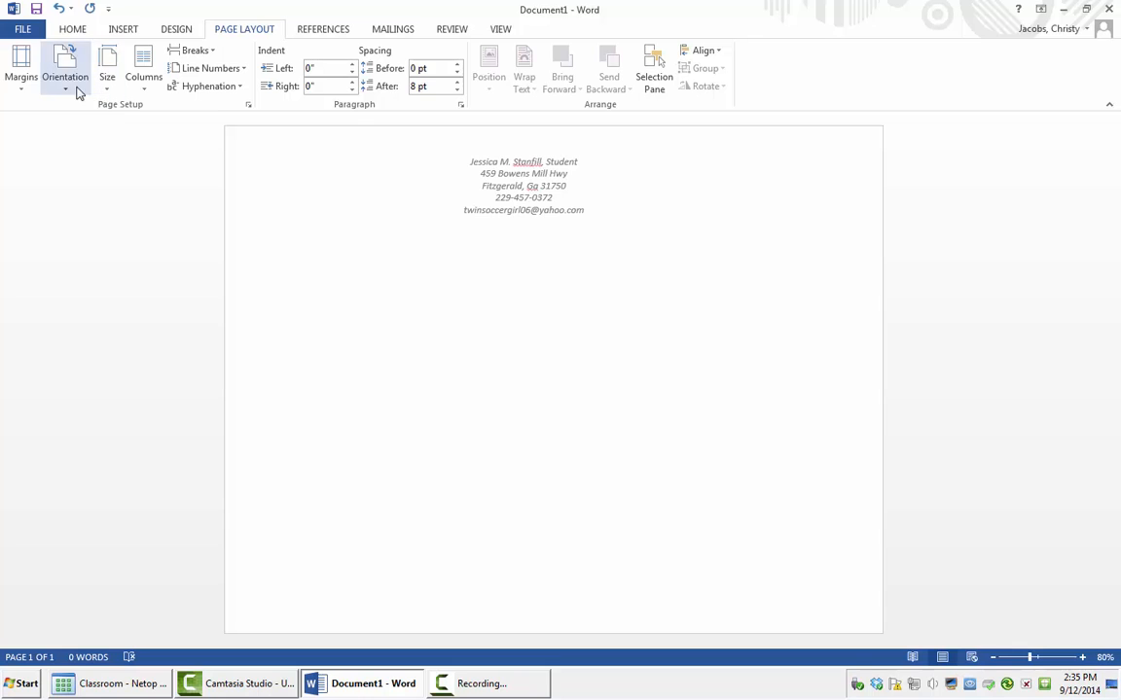
{"action": "left_click", "coordinate": [73, 85]}
{"action": "left_click", "coordinate": [95, 123]}
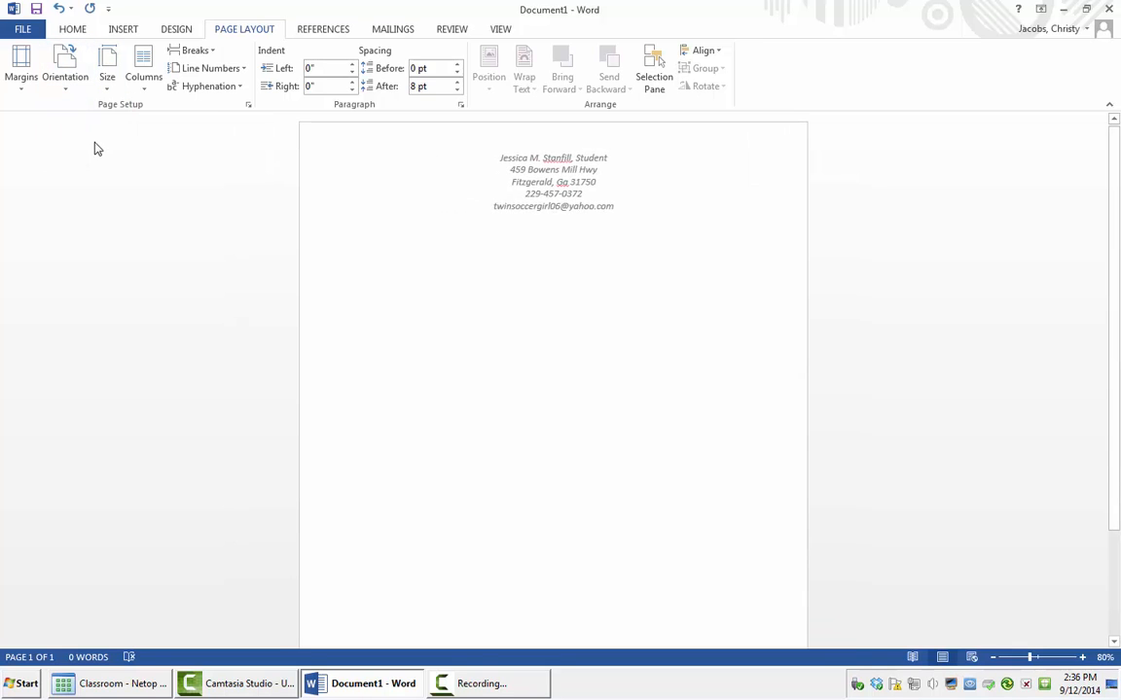
{"action": "left_click", "coordinate": [108, 87]}
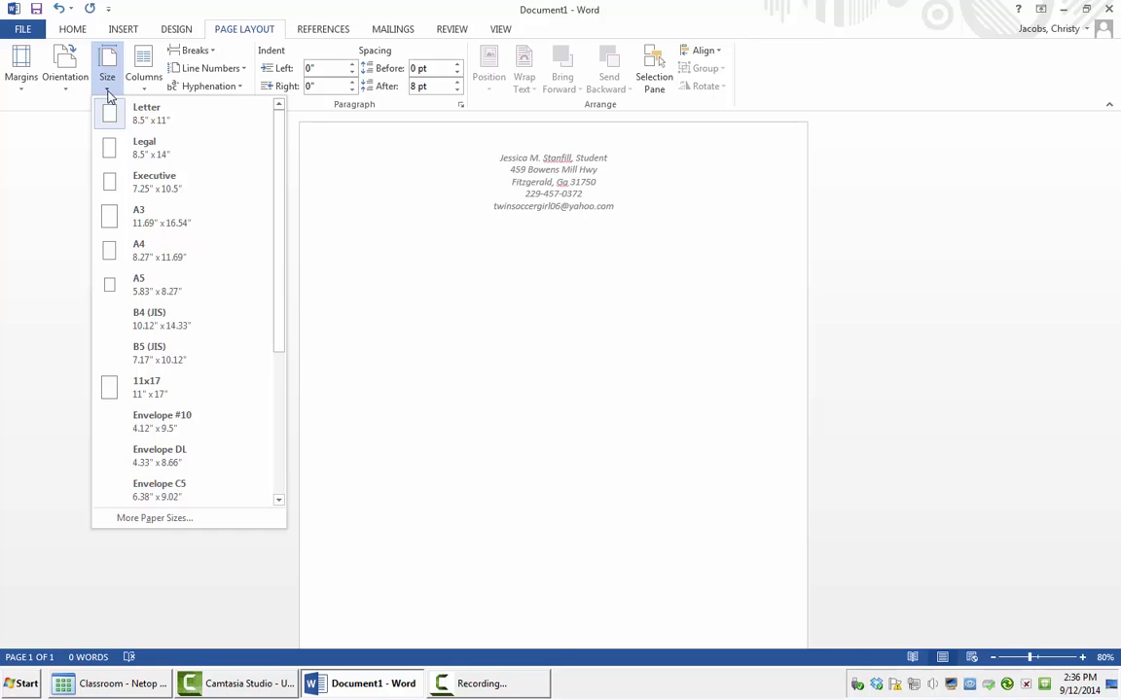
{"action": "left_click", "coordinate": [156, 117]}
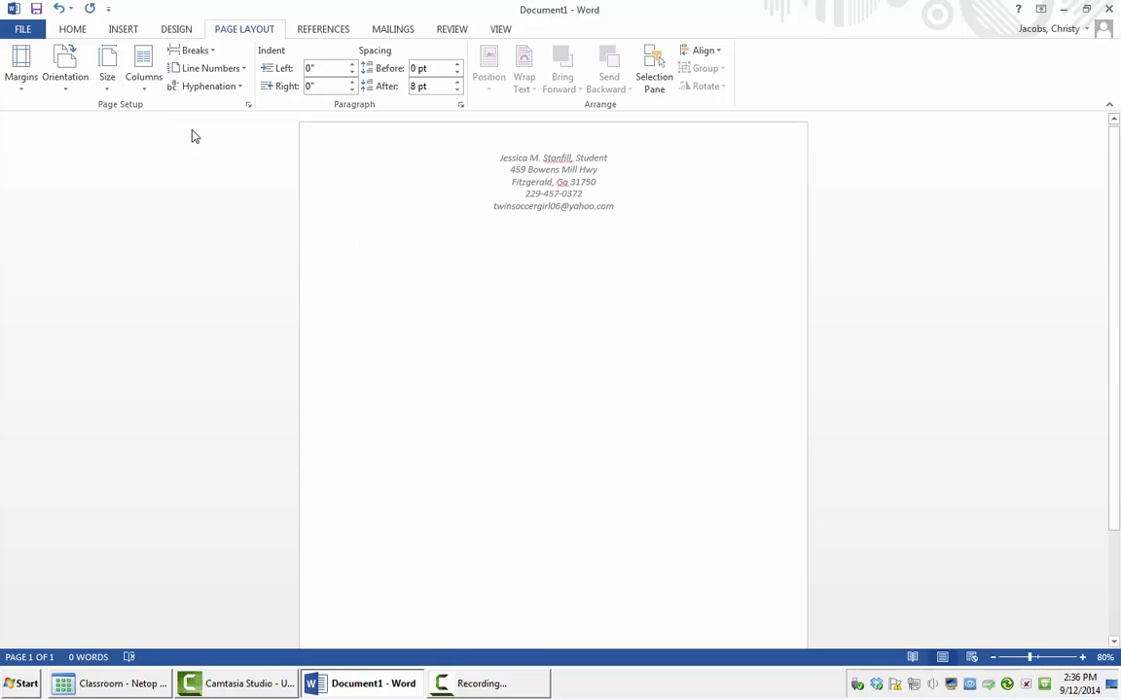
{"action": "left_click", "coordinate": [398, 259]}
Step: Type the date September 12, 2014 in 12-point text below the letterhead
{"action": "left_click", "coordinate": [57, 30]}
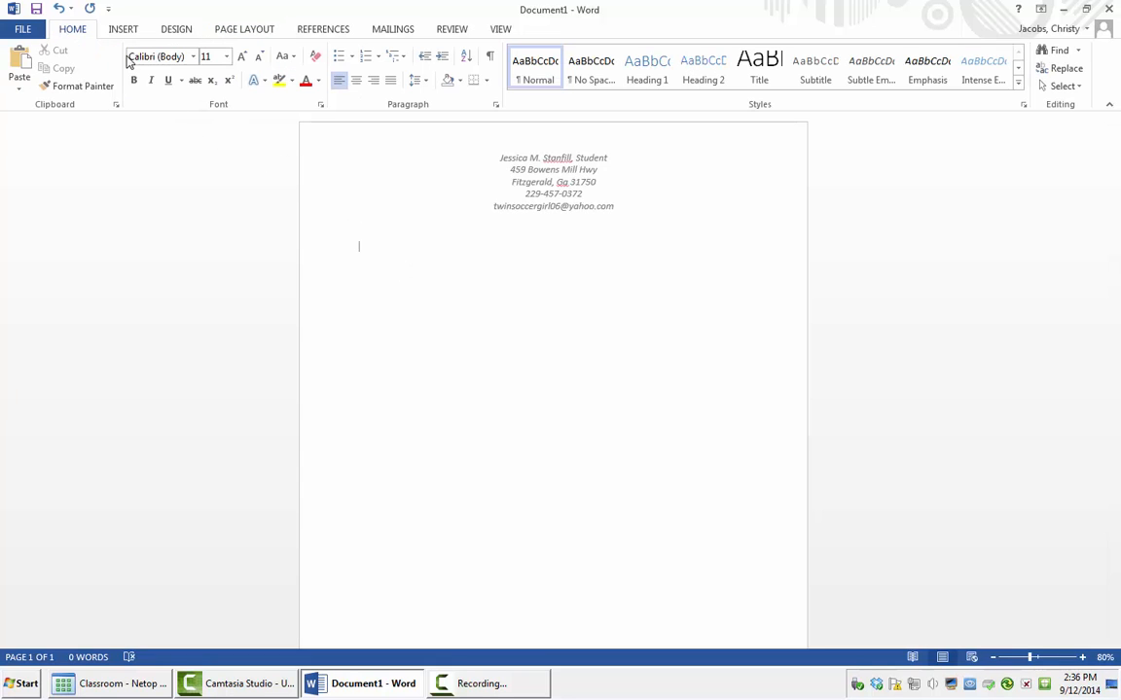
{"action": "left_click", "coordinate": [242, 55]}
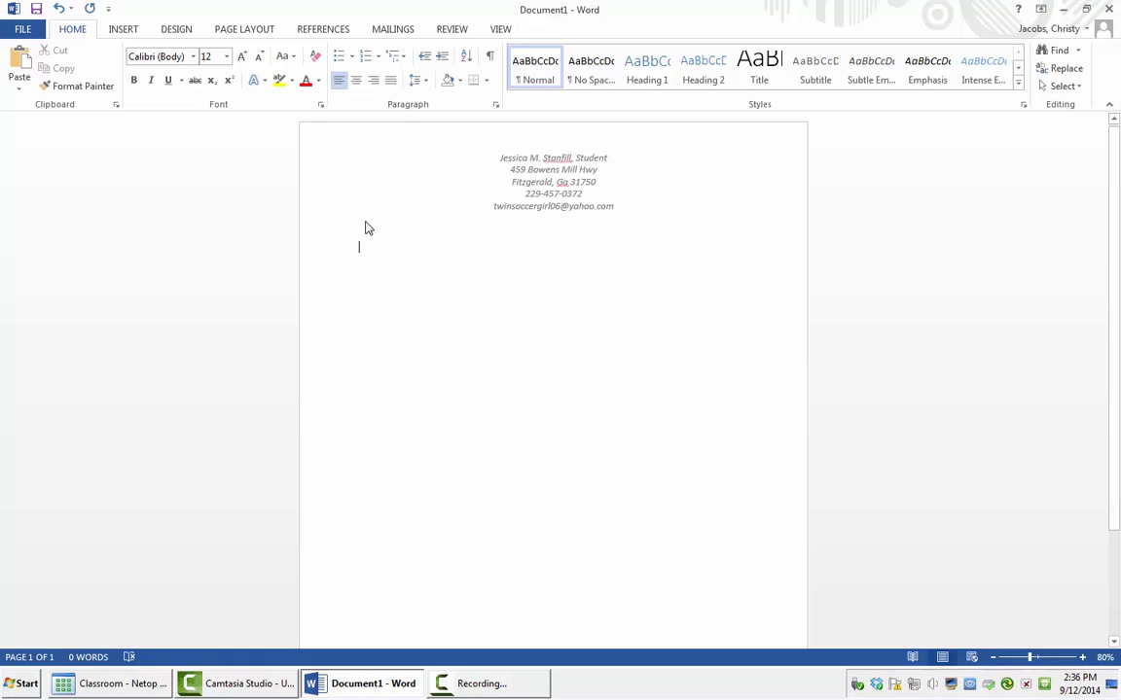
{"action": "double_click", "coordinate": [365, 227]}
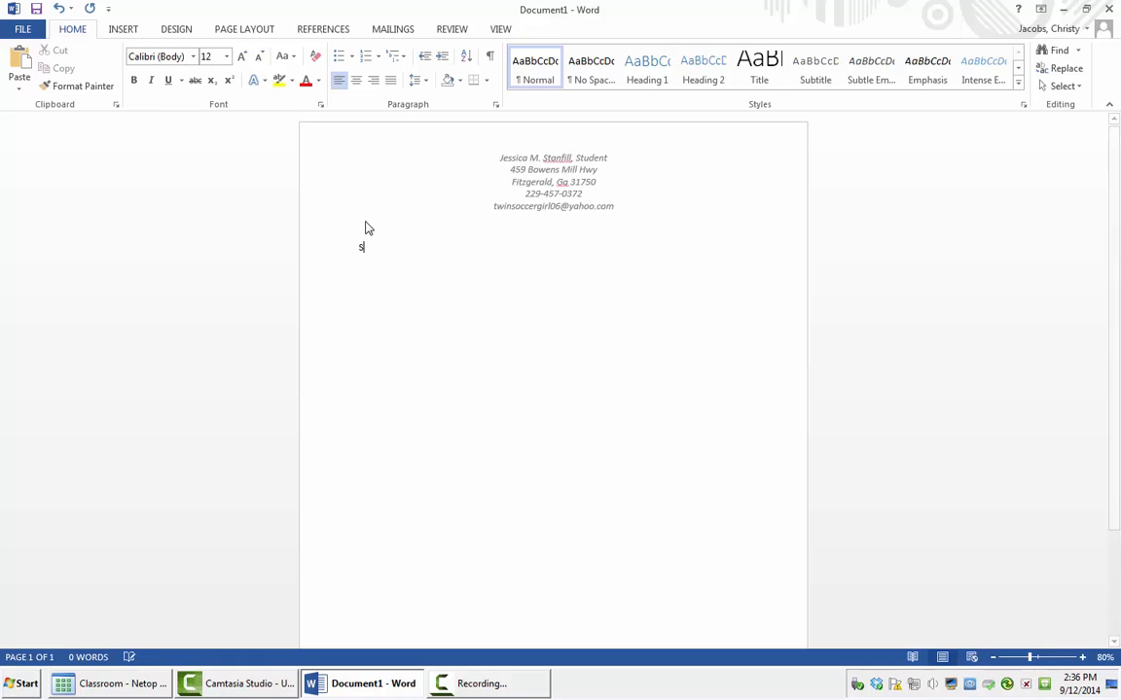
{"action": "type", "text": "Septem"}
{"action": "key", "text": "Return"}
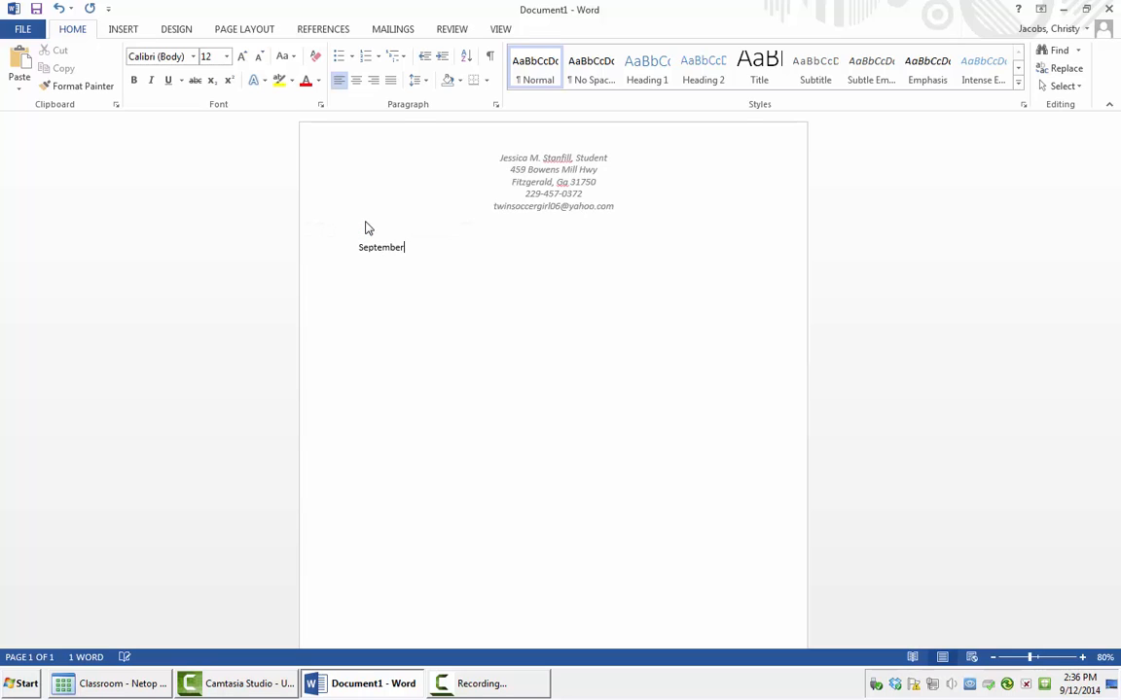
{"action": "type", "text": "12, 2014"}
{"action": "key", "text": "Return"}
{"action": "key", "text": "Return"}
{"action": "key", "text": "Return"}
{"action": "key", "text": "Return"}
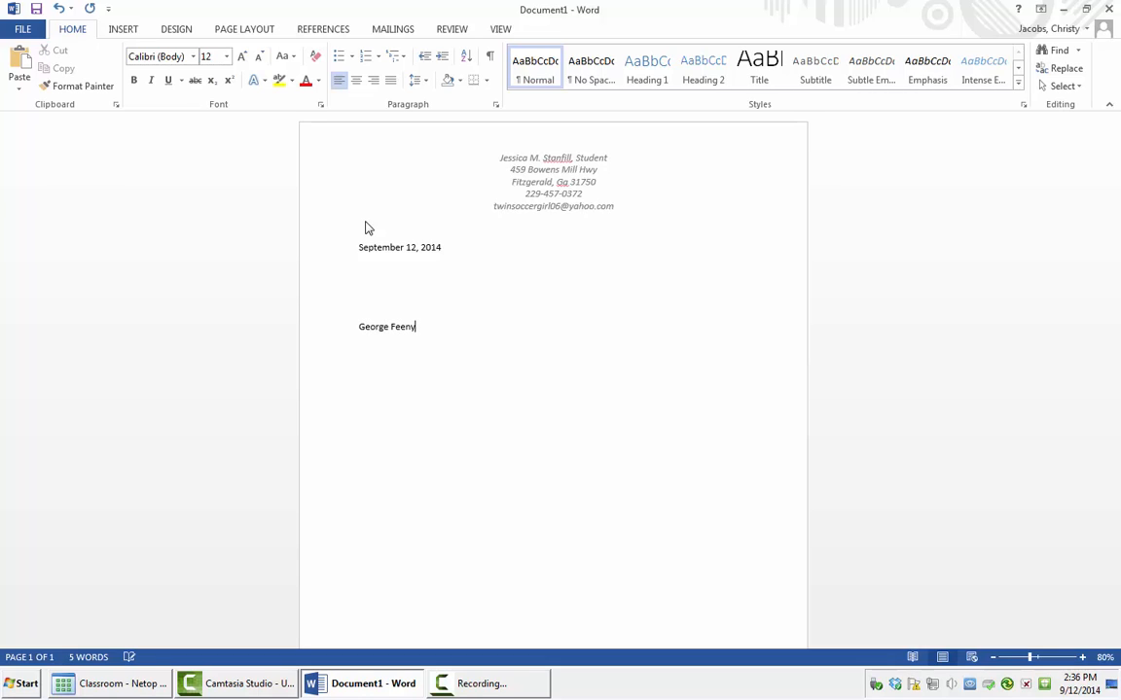
Step: Type the inside address: recipient's name, Customer Service Supervisor title, company, street and city/ZIP lines
{"action": "key", "text": "Return"}
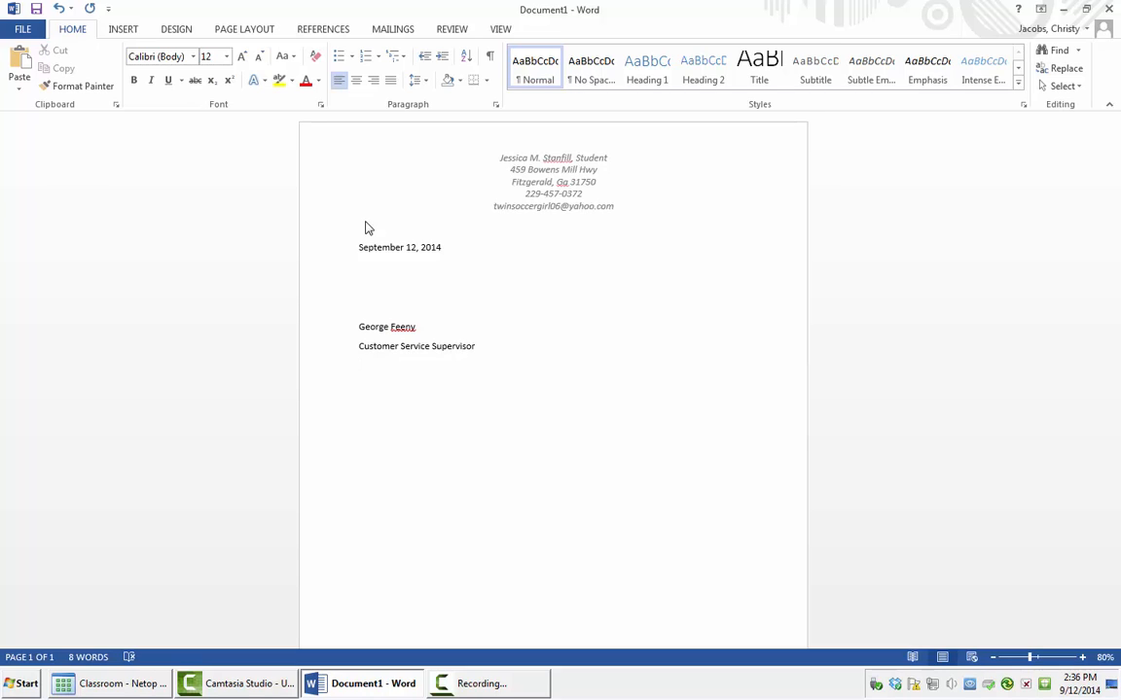
{"action": "key", "text": "Return"}
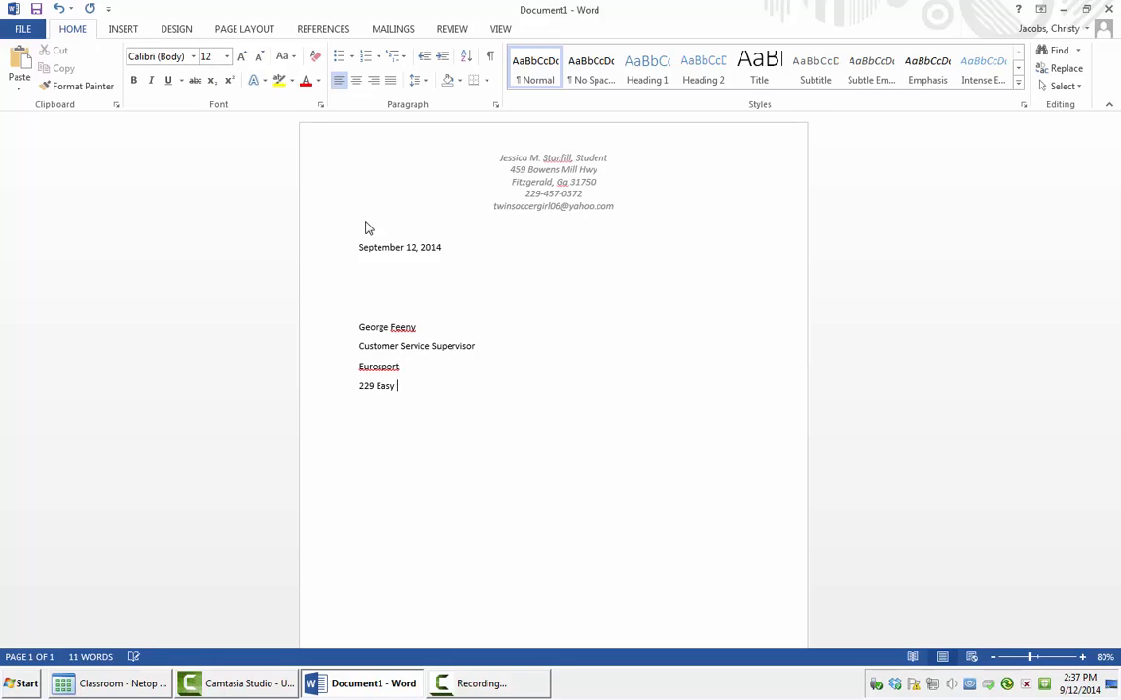
{"action": "key", "text": "Return"}
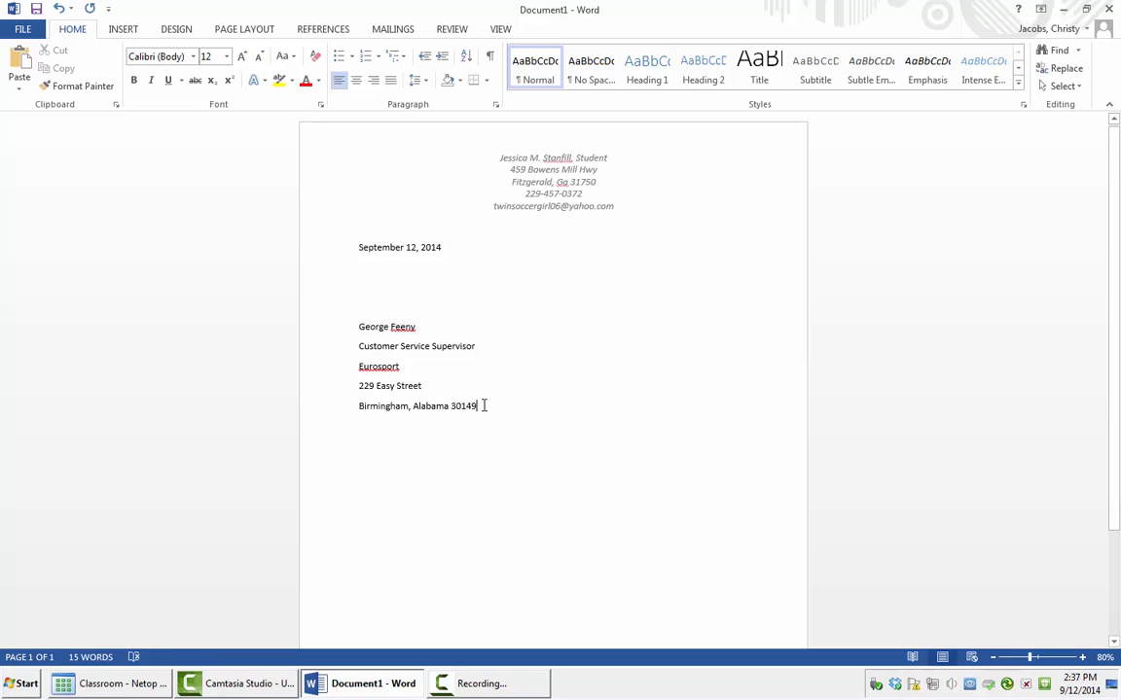
Step: Set 0 pt space after for the five recipient address lines
{"action": "left_click_drag", "start_coordinate": [484, 406], "coordinate": [358, 326]}
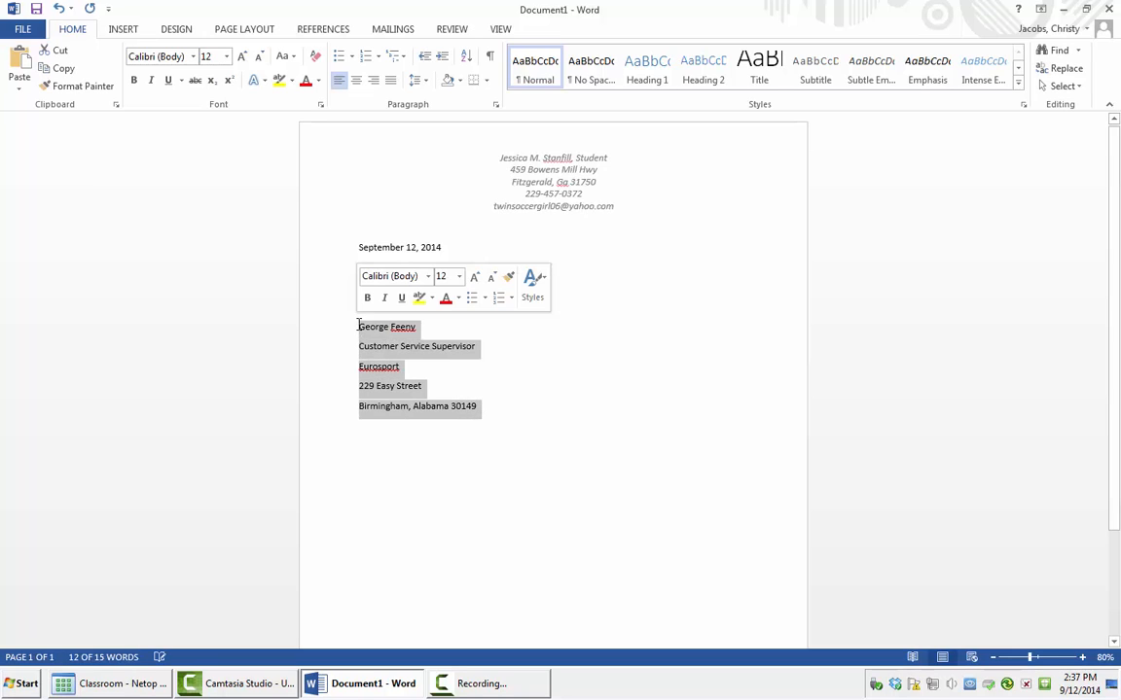
{"action": "left_click", "coordinate": [425, 83]}
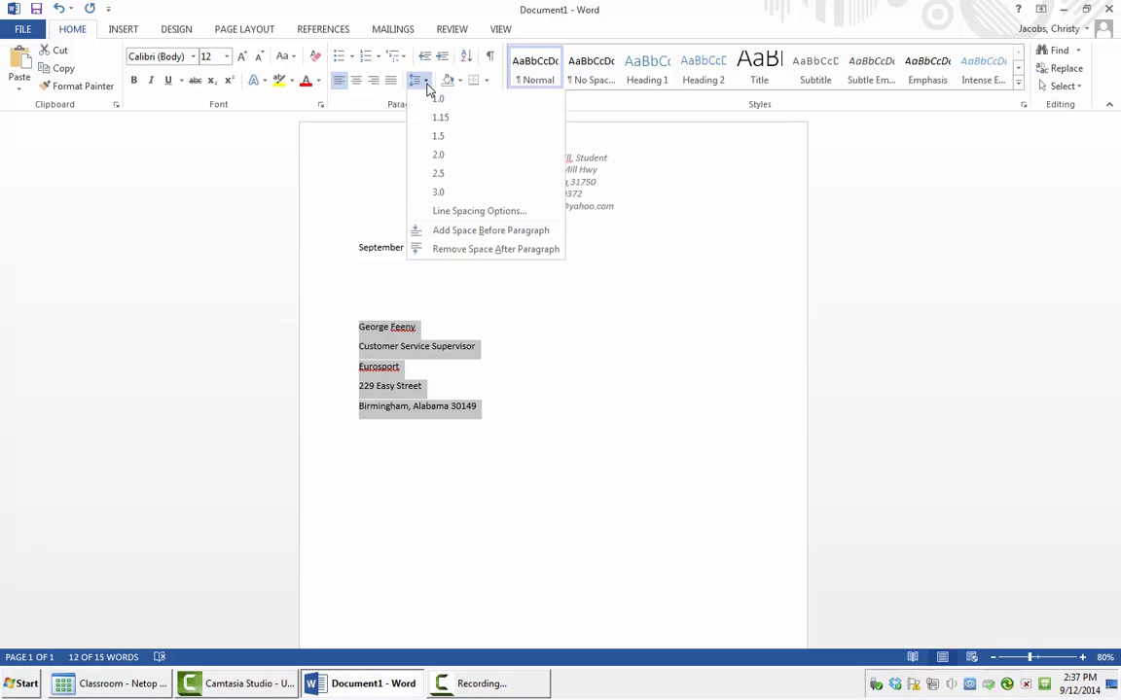
{"action": "left_click", "coordinate": [482, 213]}
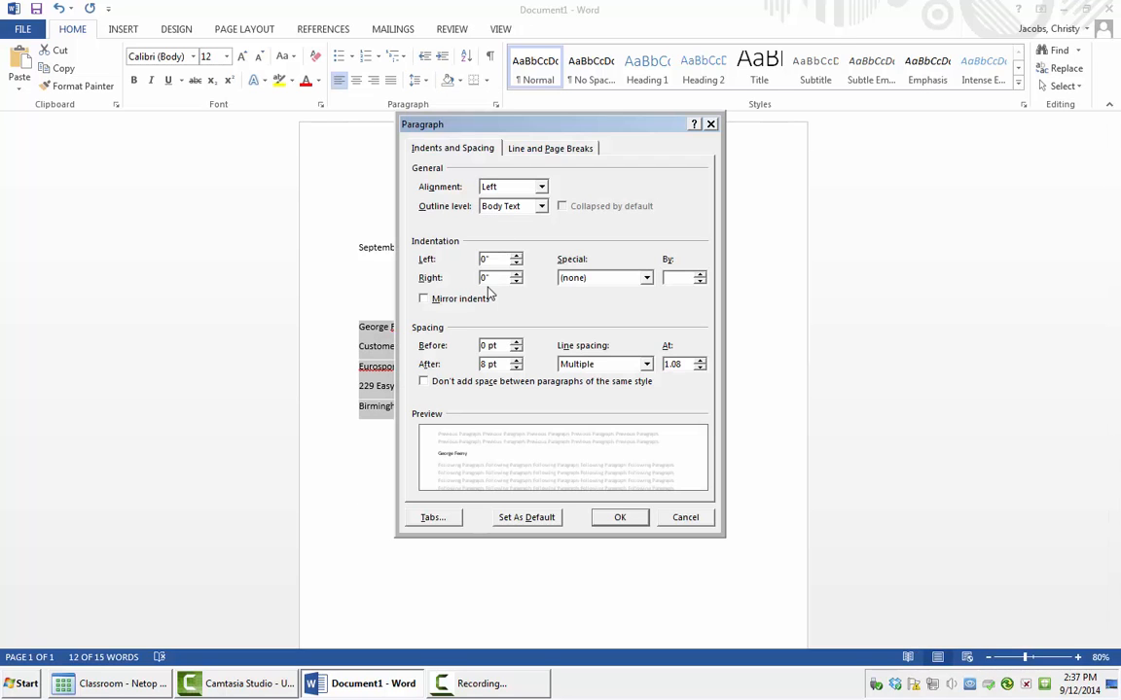
{"action": "left_click", "coordinate": [519, 367]}
{"action": "left_click", "coordinate": [519, 368]}
{"action": "left_click", "coordinate": [520, 368]}
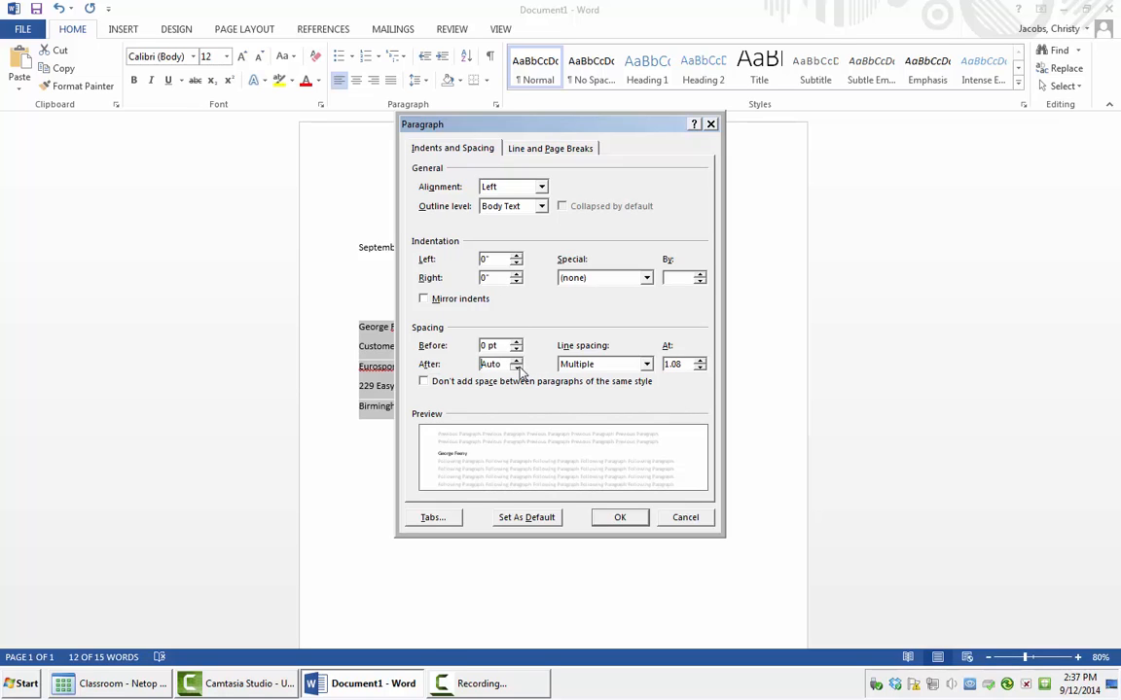
{"action": "left_click", "coordinate": [518, 361]}
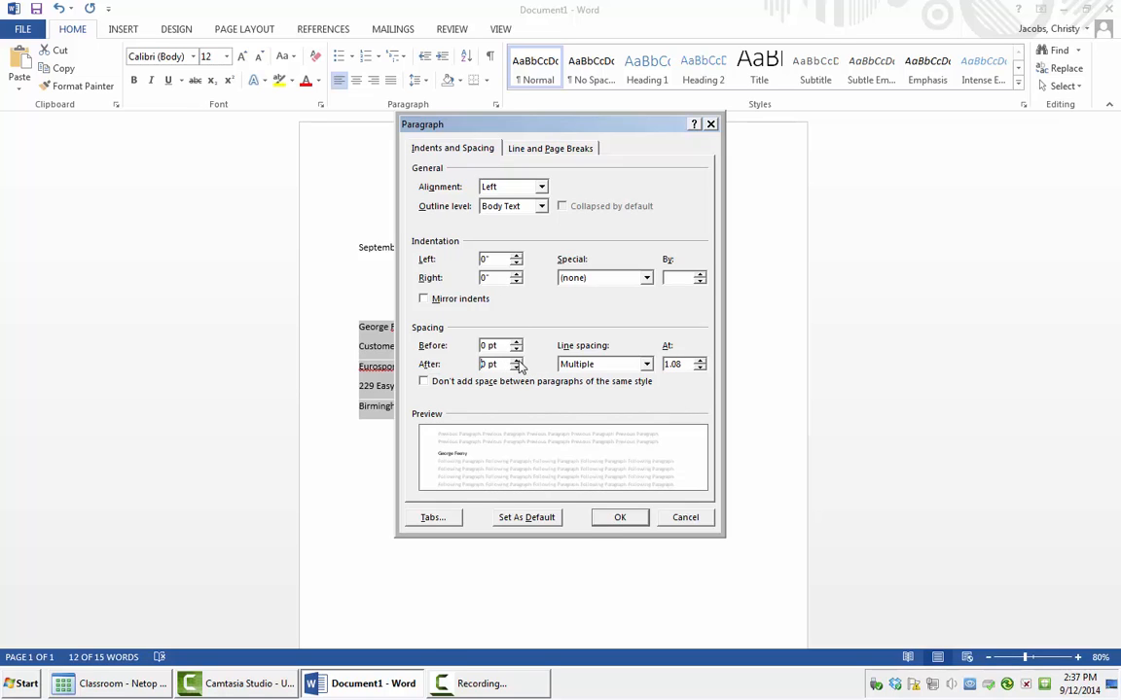
{"action": "left_click", "coordinate": [619, 518]}
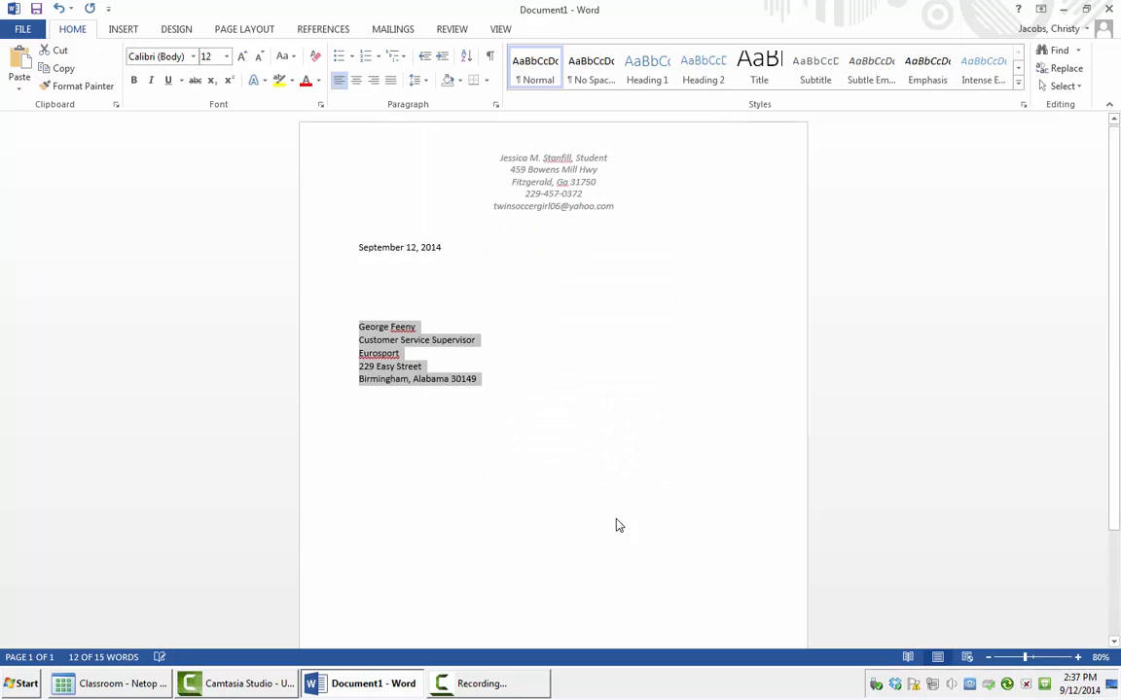
Step: Change the last address line's space-after value to 8 pt in the Paragraph settings
{"action": "left_click", "coordinate": [495, 403]}
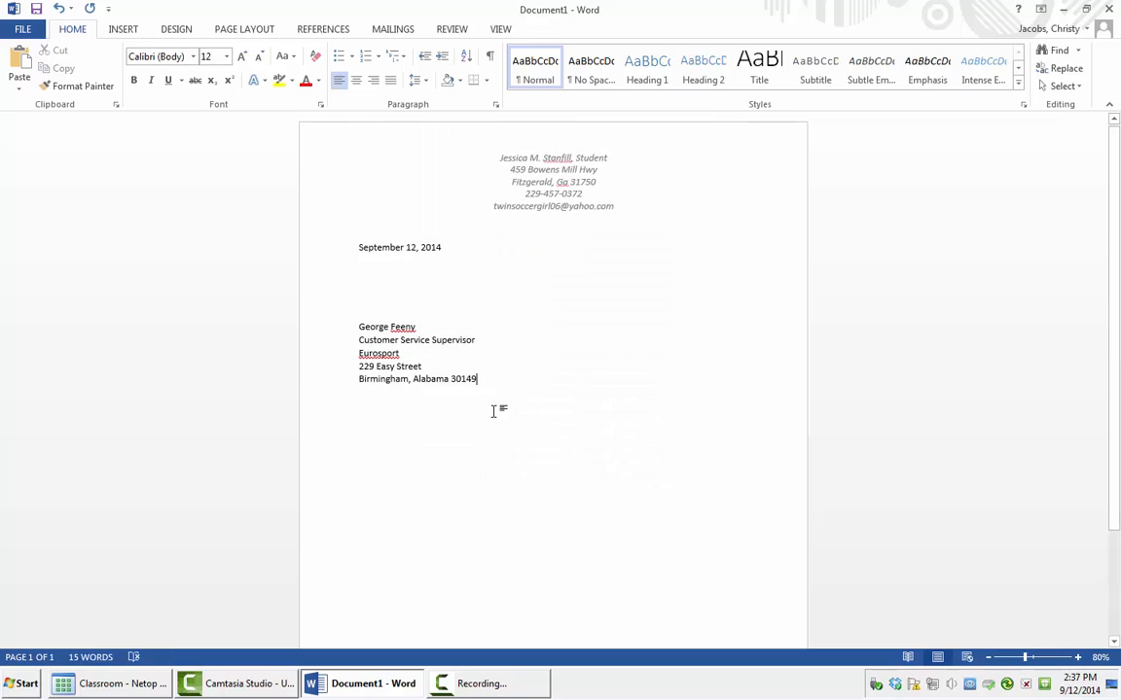
{"action": "left_click", "coordinate": [424, 82]}
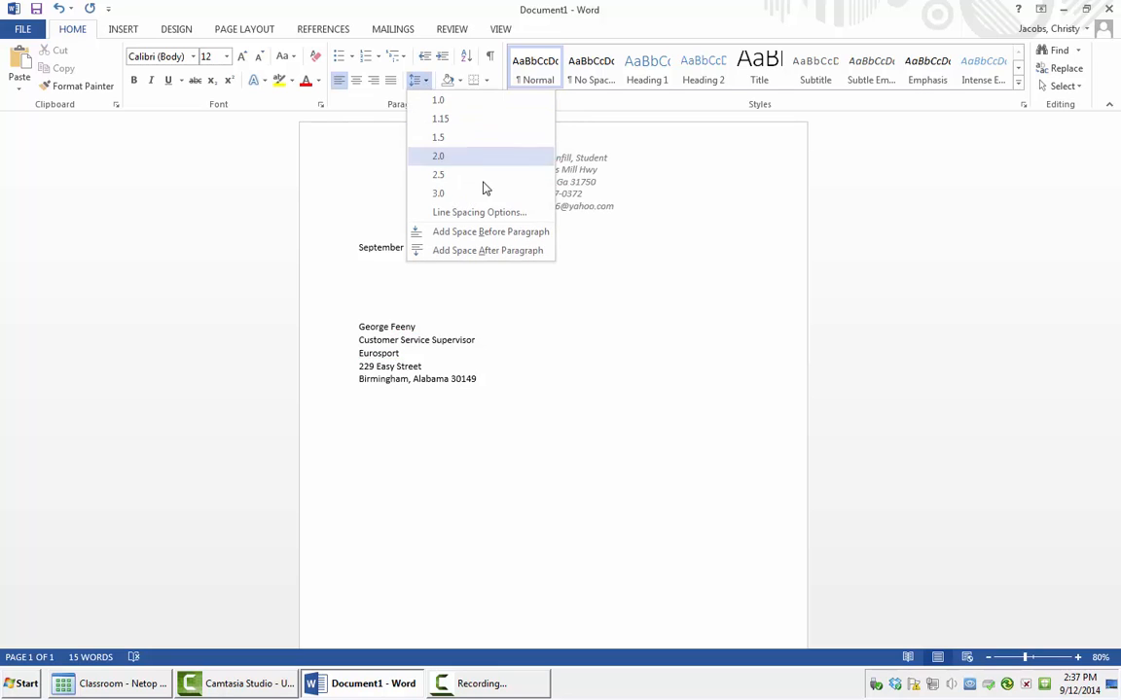
{"action": "left_click", "coordinate": [492, 213]}
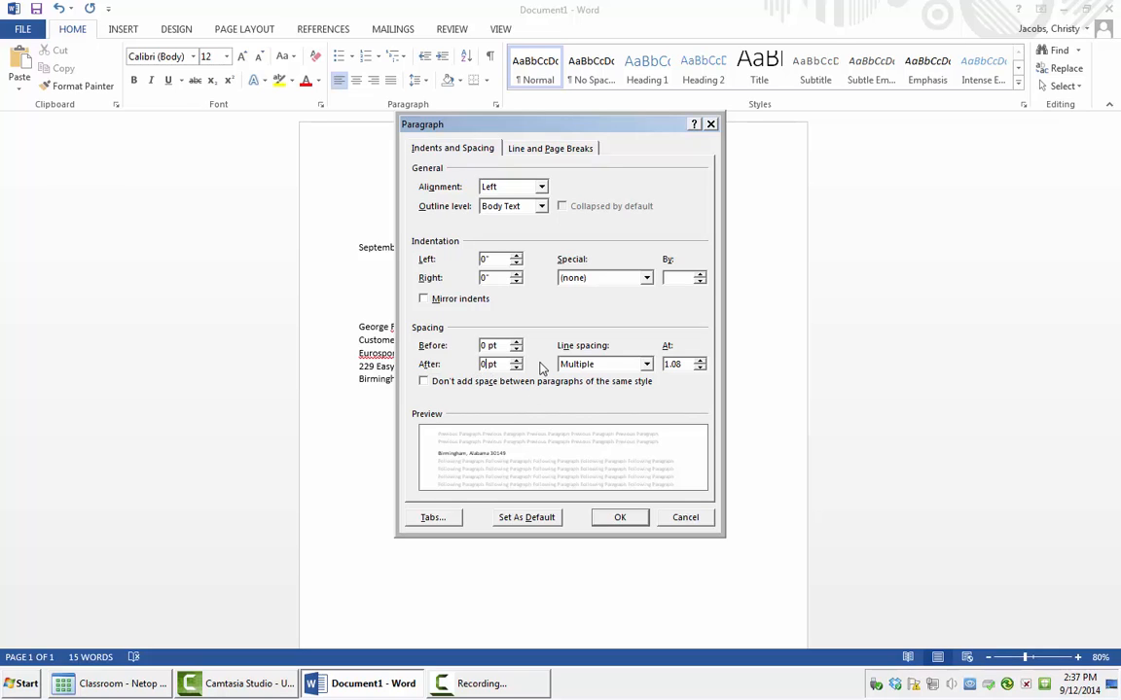
{"action": "key", "text": "BackSpace"}
{"action": "type", "text": "8"}
Step: Apply the 8 pt spacing and type the salutation 'Dear Mr.' with the recipient's surname below the address
{"action": "left_click", "coordinate": [618, 519]}
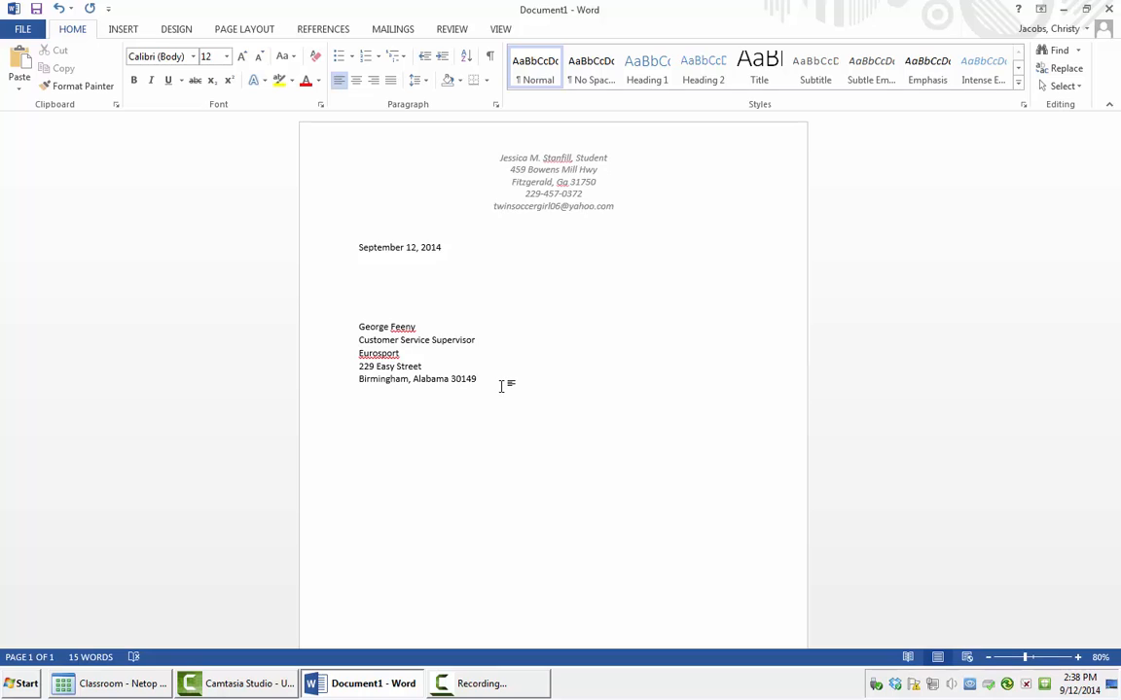
{"action": "key", "text": "Return"}
{"action": "key", "text": "Return"}
{"action": "type", "text": "Dear Mr. Feeny"}
{"action": "key", "text": "Return"}
{"action": "key", "text": "Return"}
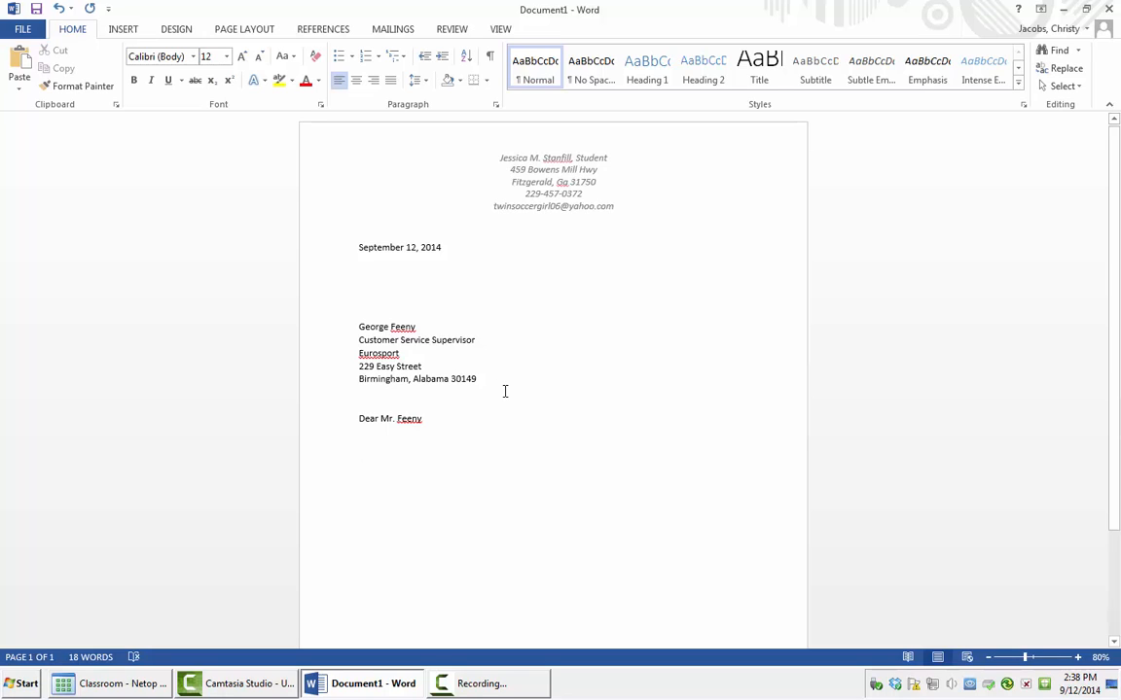
Step: Paste the three body paragraphs with Keep Source Formatting, then move to the top of page two
{"action": "right_click", "coordinate": [356, 459]}
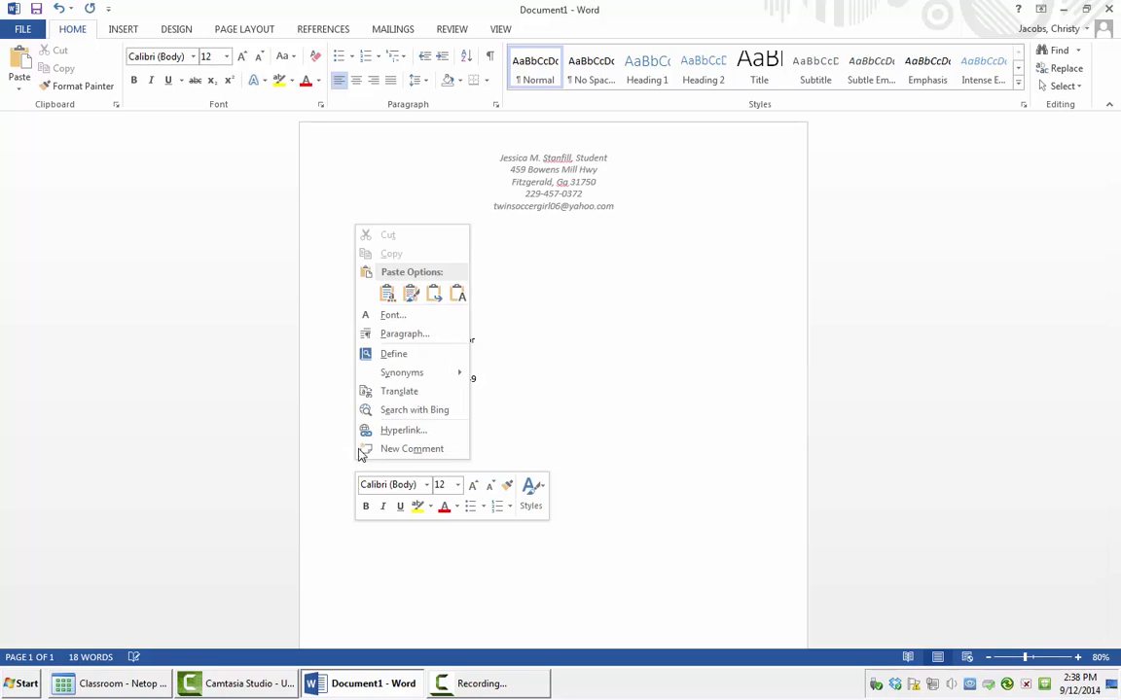
{"action": "left_click", "coordinate": [387, 297]}
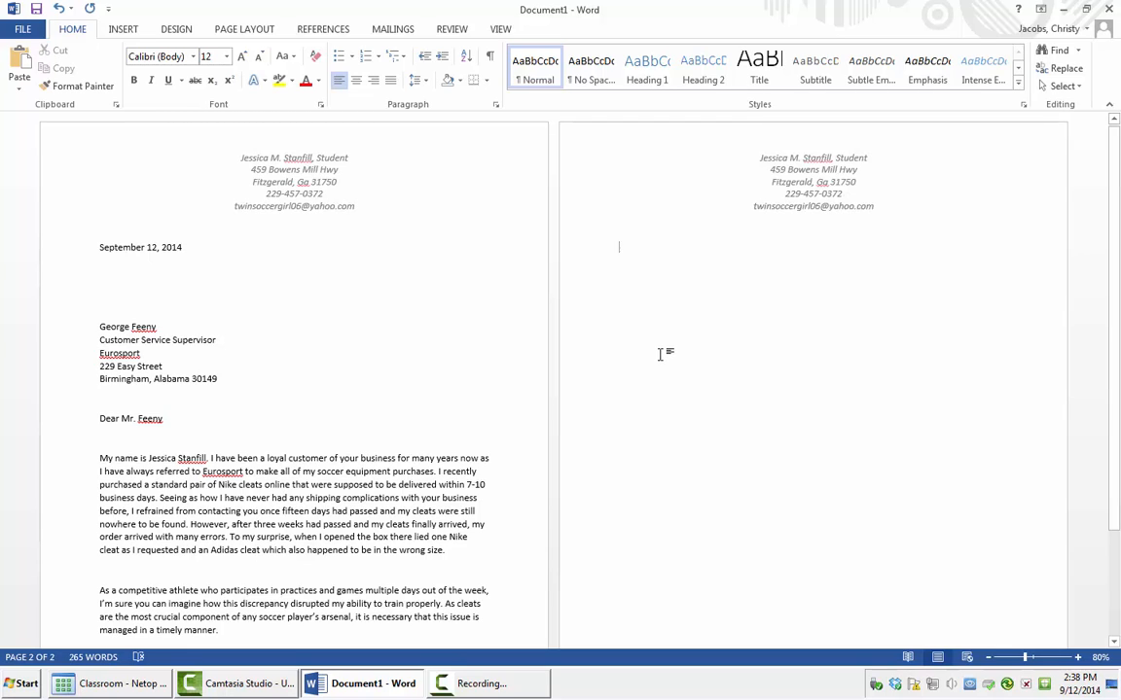
{"action": "scroll", "coordinate": [448, 455], "scroll_direction": "down", "scroll_amount": 3}
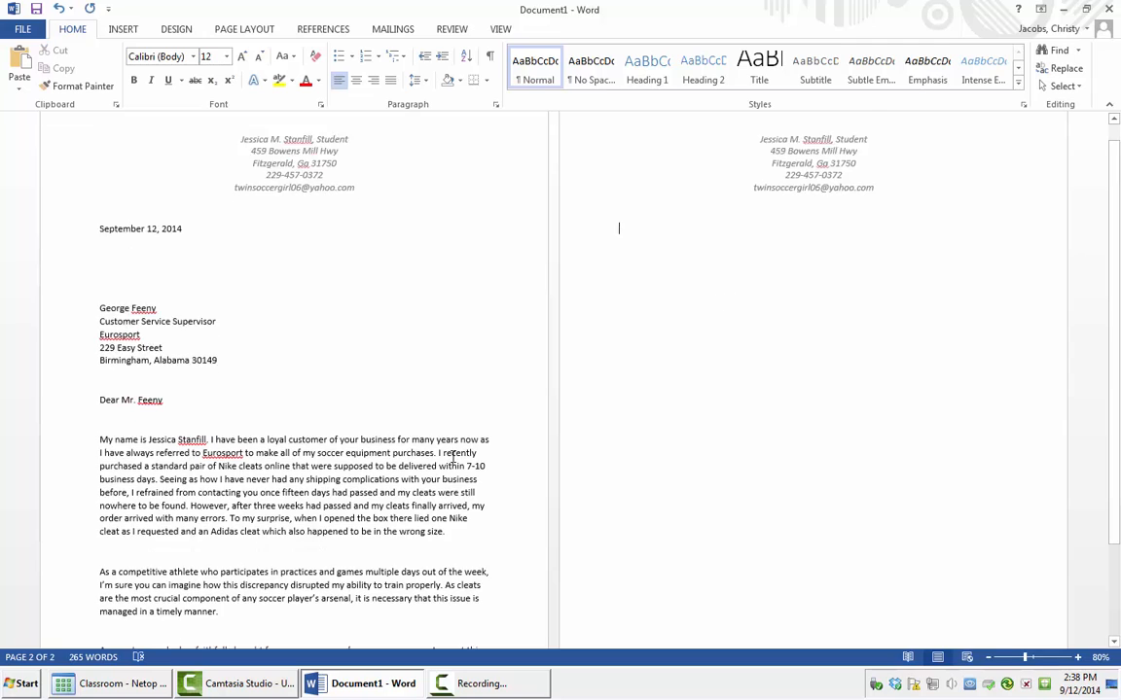
{"action": "key", "text": "ctrl+v"}
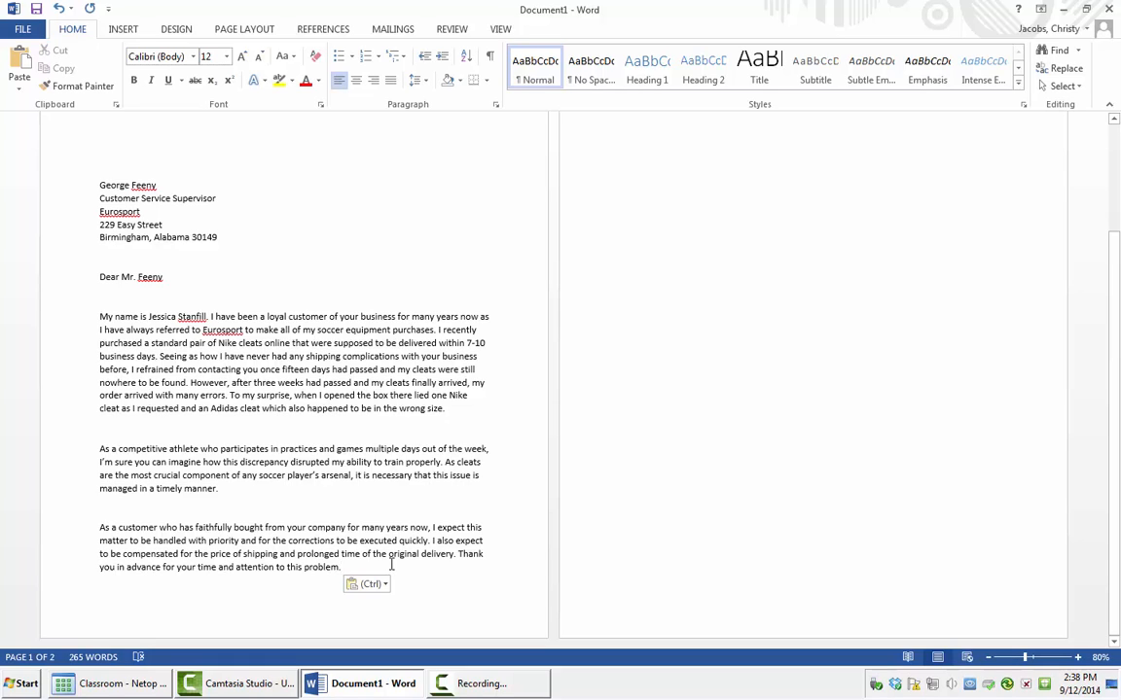
{"action": "key", "text": "Return"}
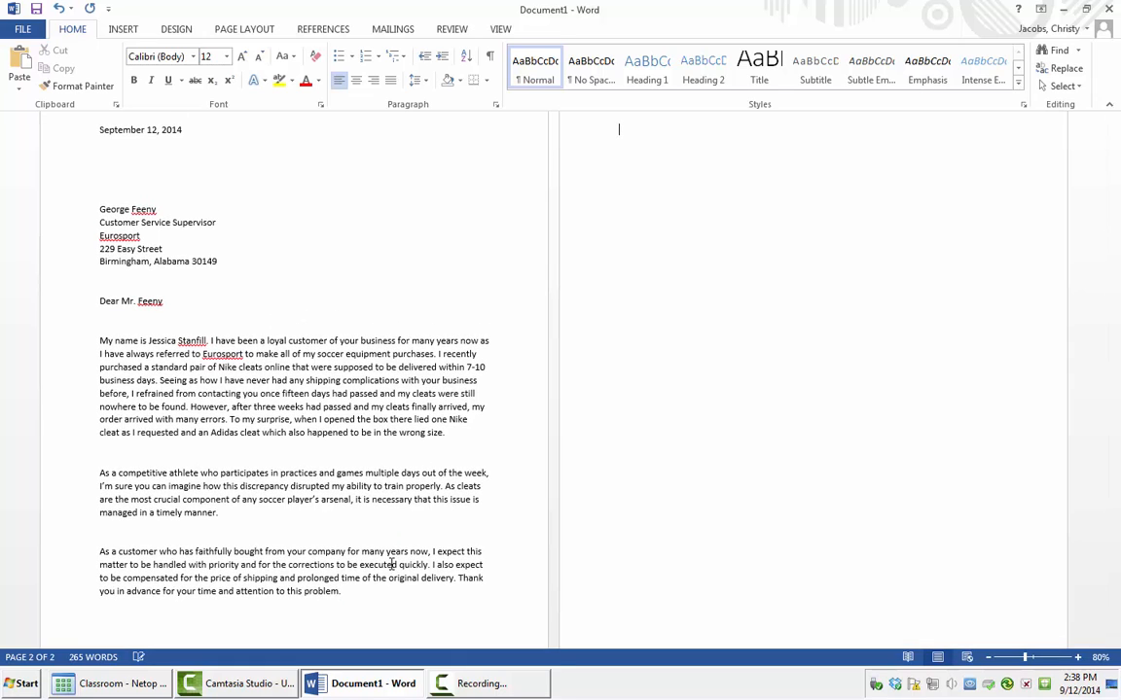
Step: Type the closing 'Sincerely' and, several lines below, the sender's full name
{"action": "type", "text": "Sincerely"}
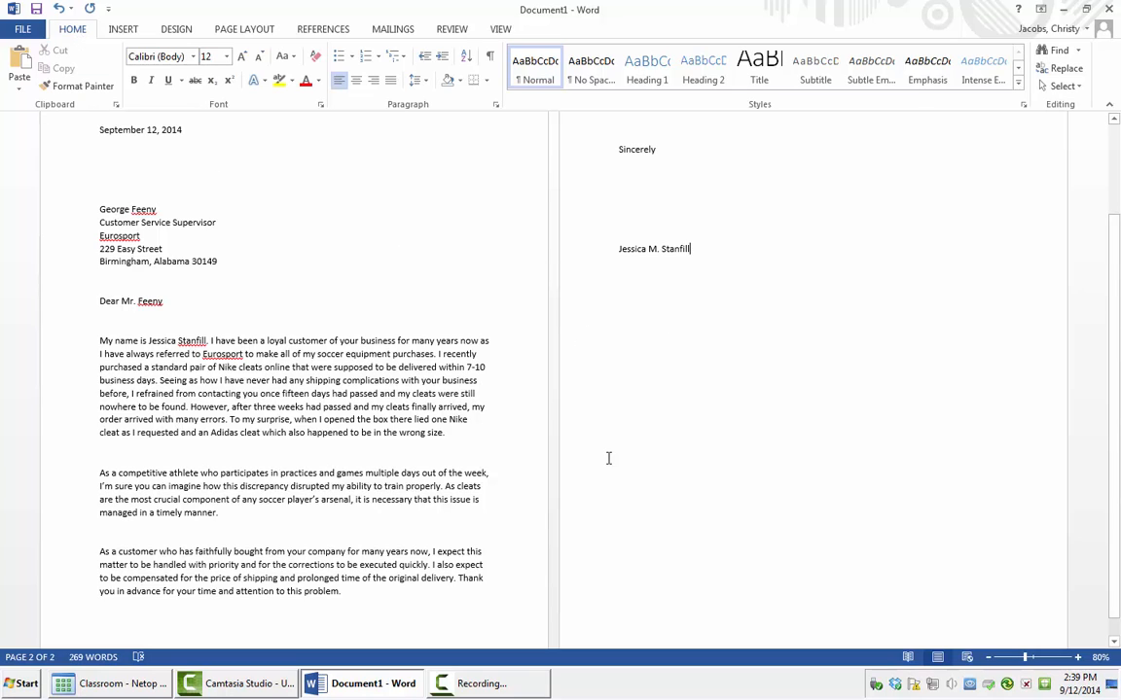
Step: Select the letter from the date through the signature and apply 1.0 line spacing
{"action": "left_click_drag", "start_coordinate": [692, 249], "coordinate": [77, 186]}
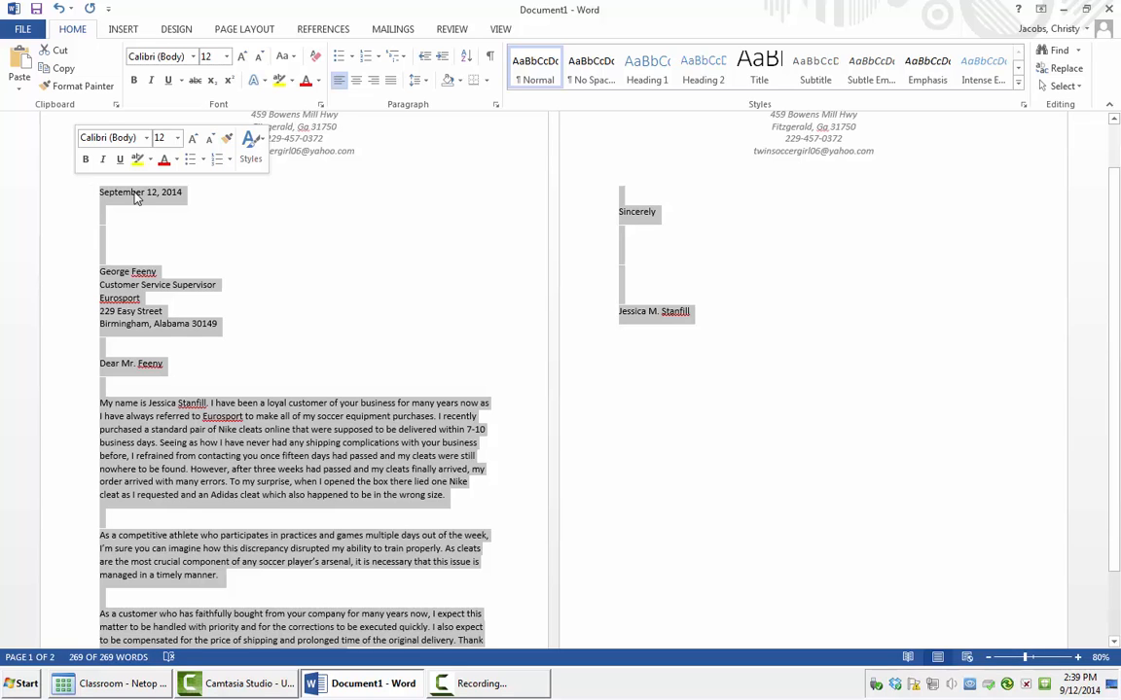
{"action": "left_click", "coordinate": [426, 84]}
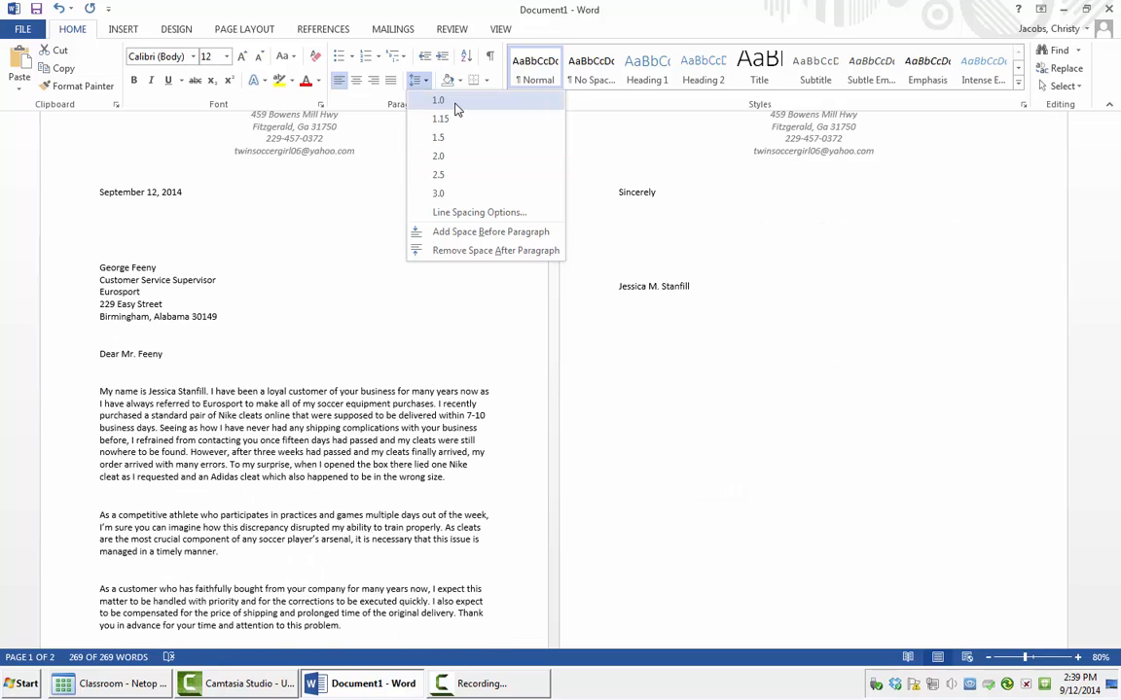
{"action": "left_click", "coordinate": [455, 103]}
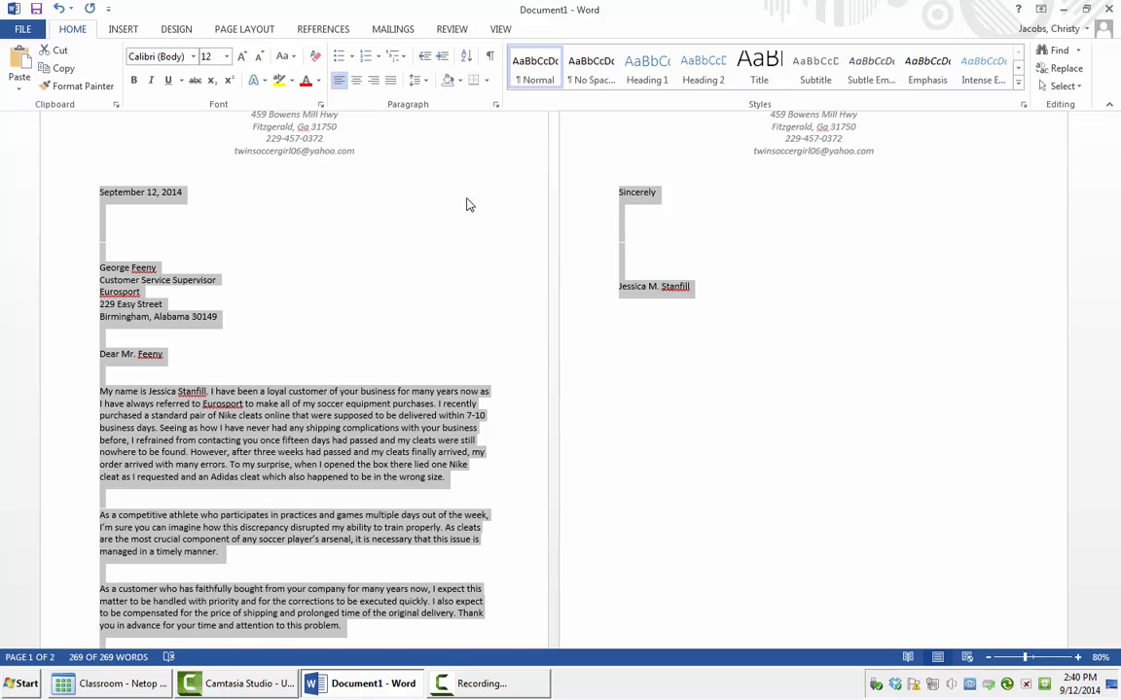
{"action": "left_click", "coordinate": [373, 81]}
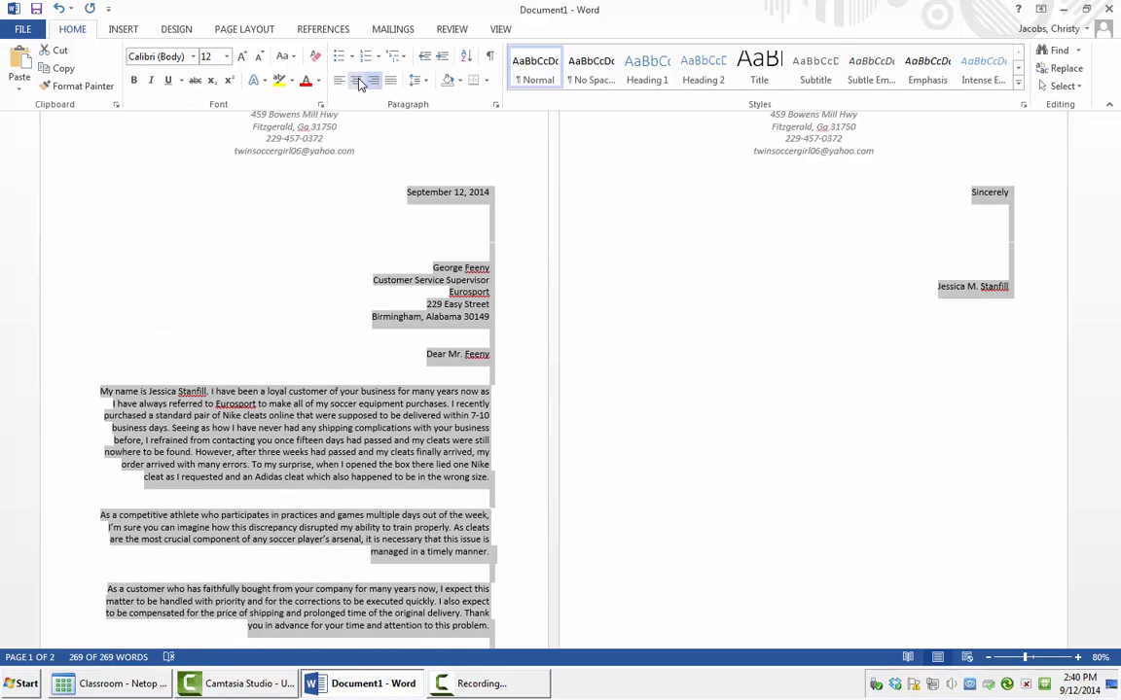
{"action": "left_click", "coordinate": [356, 82]}
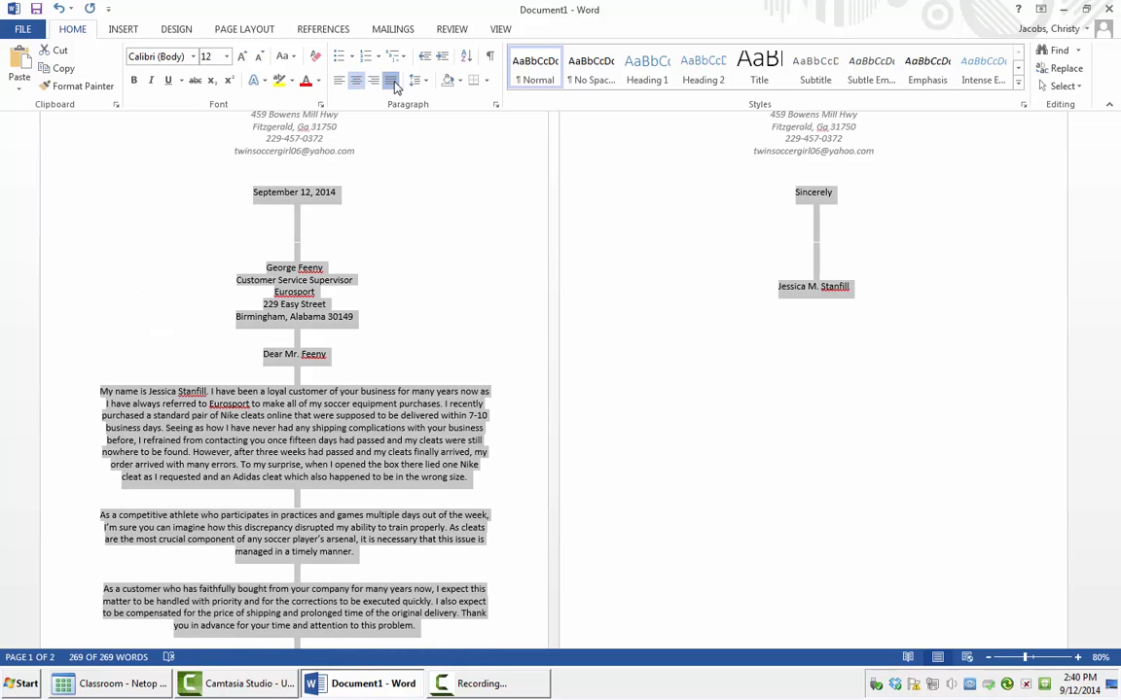
{"action": "left_click", "coordinate": [391, 82]}
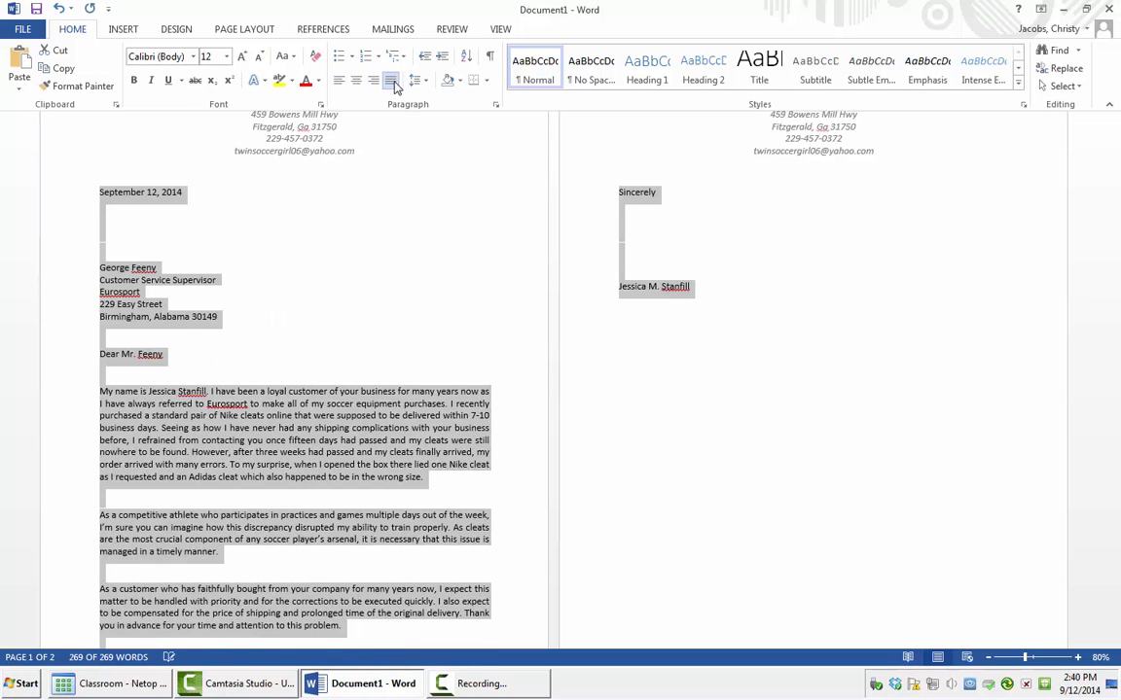
{"action": "left_click", "coordinate": [339, 82]}
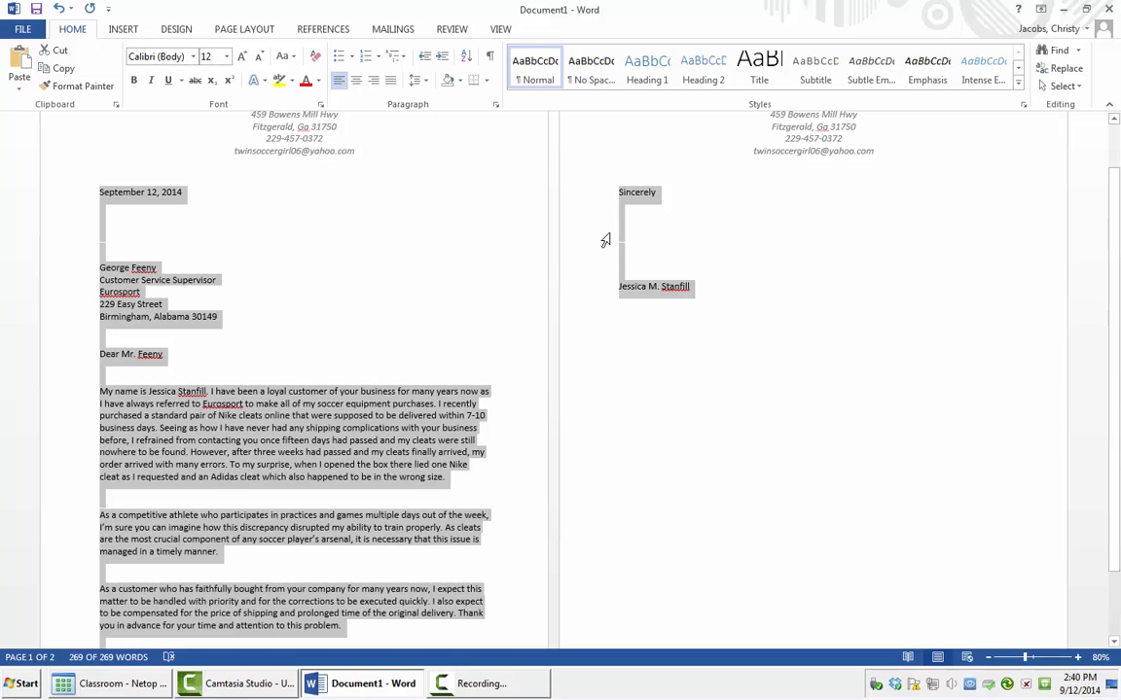
{"action": "left_click", "coordinate": [644, 356]}
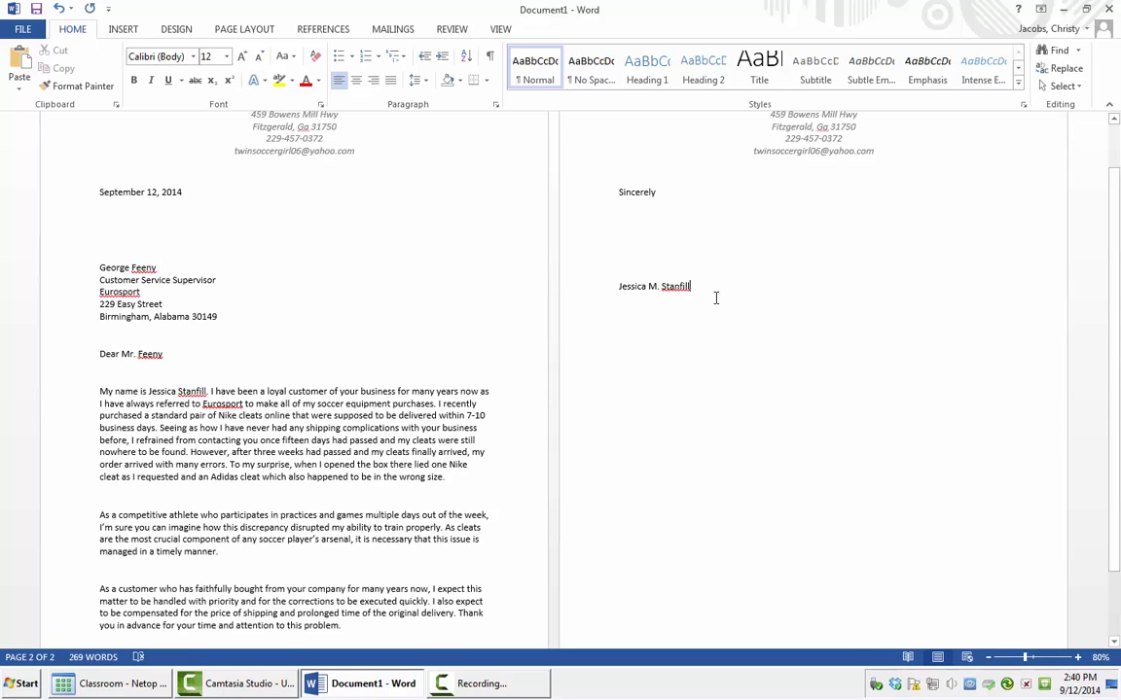
Step: Select all the letter text, from date to signature, and set it in Times New Roman
{"action": "key", "text": "ctrl+a"}
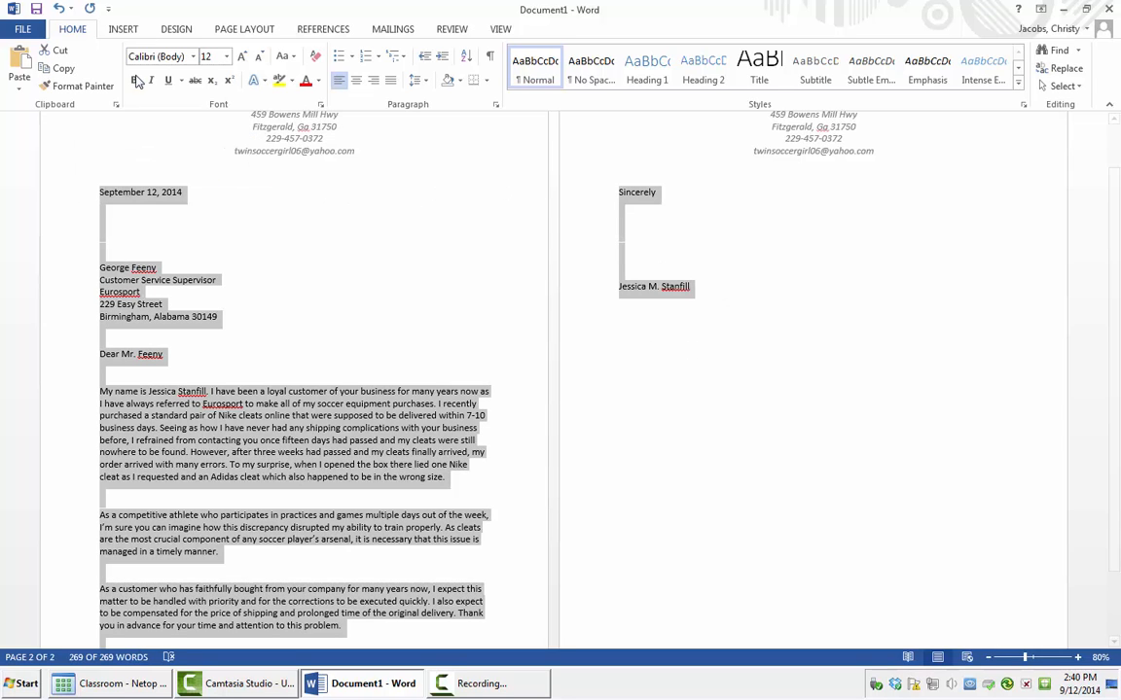
{"action": "left_click", "coordinate": [195, 57]}
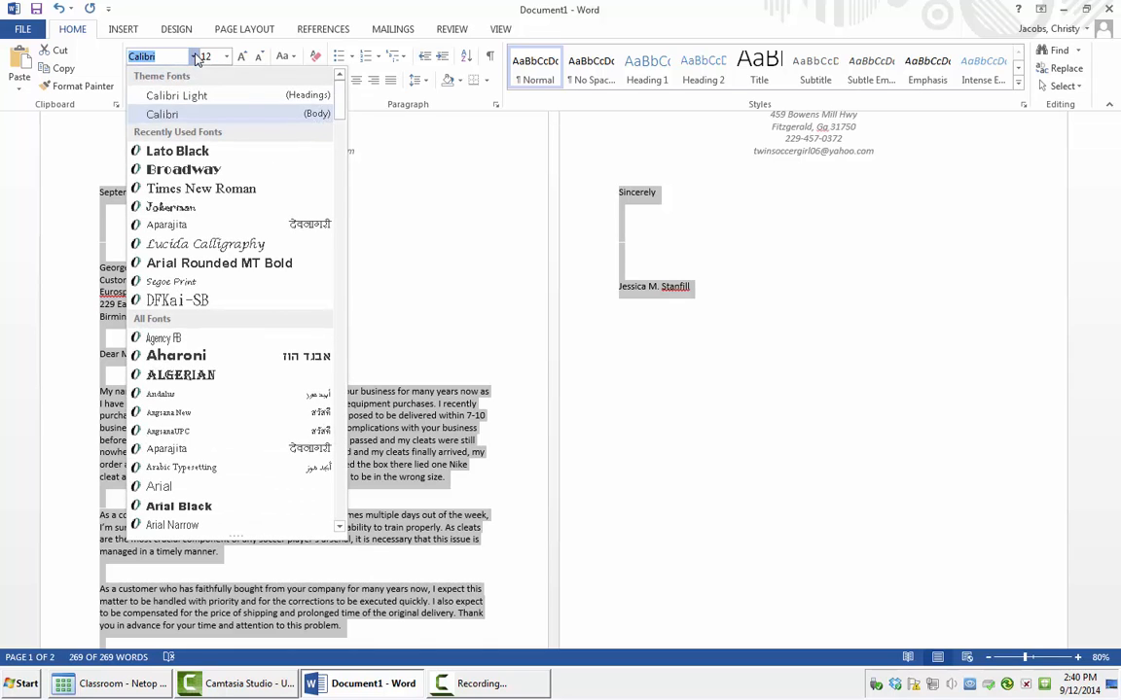
{"action": "left_click", "coordinate": [225, 192]}
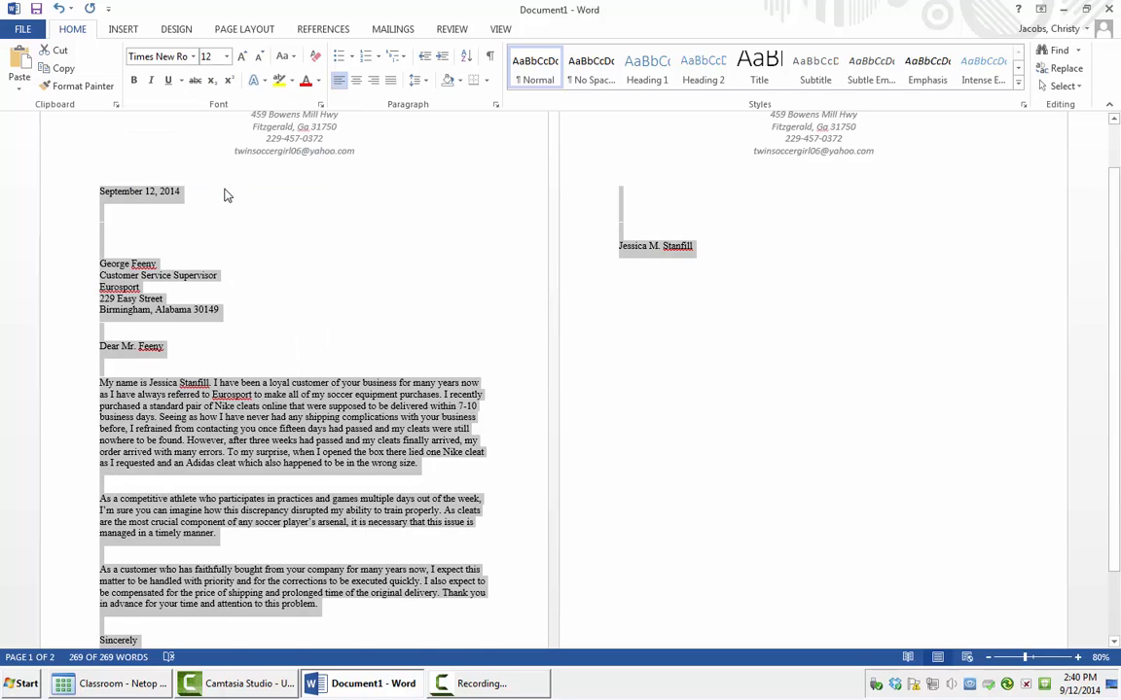
{"action": "left_click", "coordinate": [643, 319]}
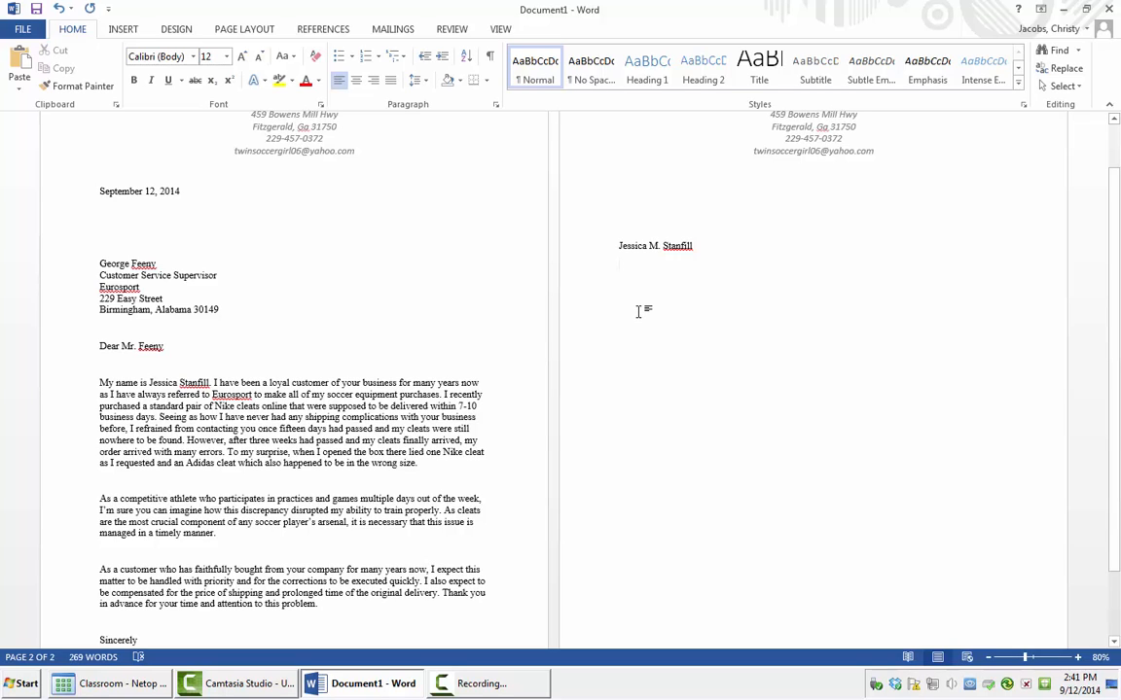
Step: Format 'compensated for the price' in the last paragraph as bold, underlined, red text
{"action": "scroll", "coordinate": [551, 379], "scroll_direction": "down", "scroll_amount": 3}
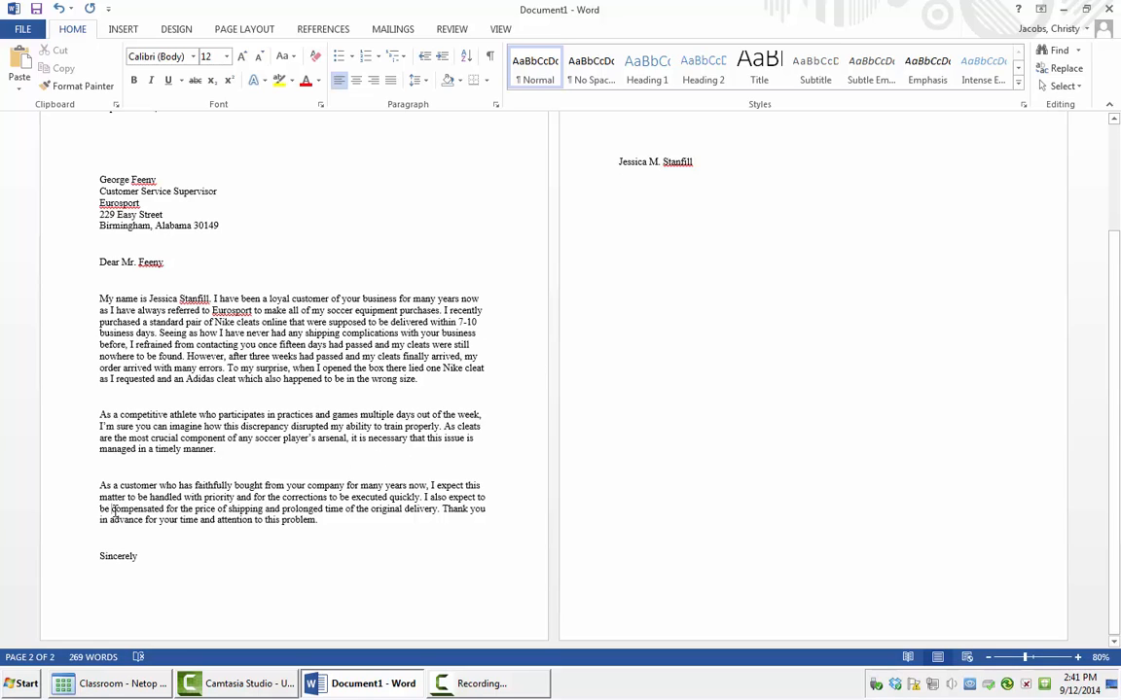
{"action": "left_click_drag", "start_coordinate": [112, 512], "coordinate": [200, 518]}
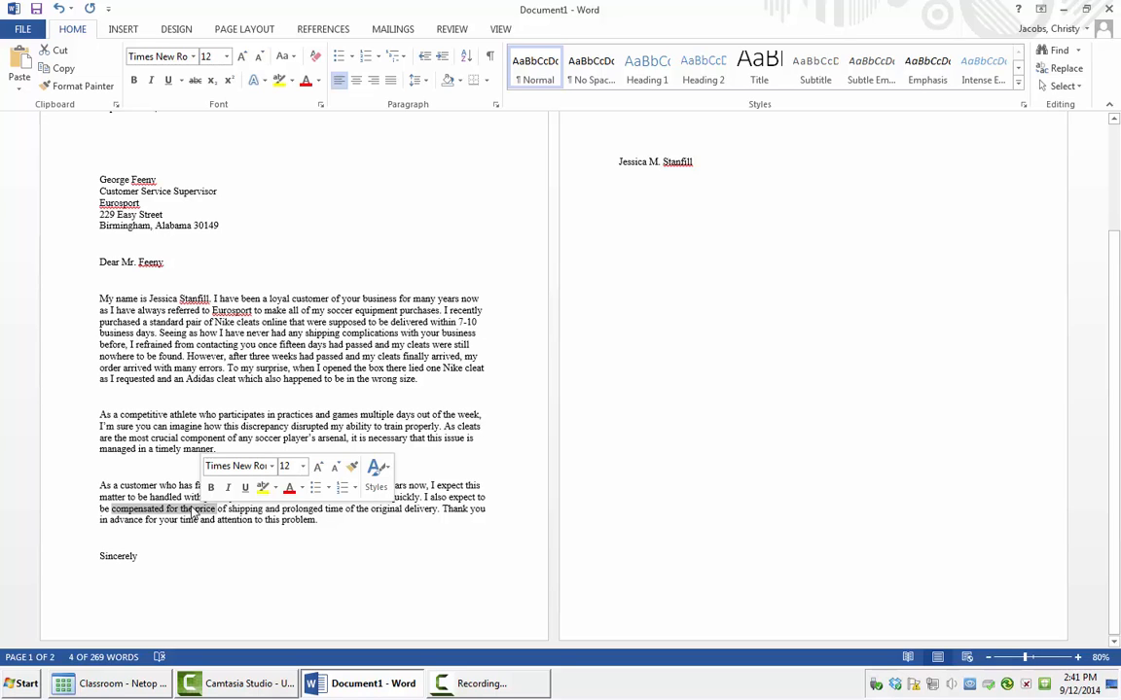
{"action": "left_click", "coordinate": [135, 82]}
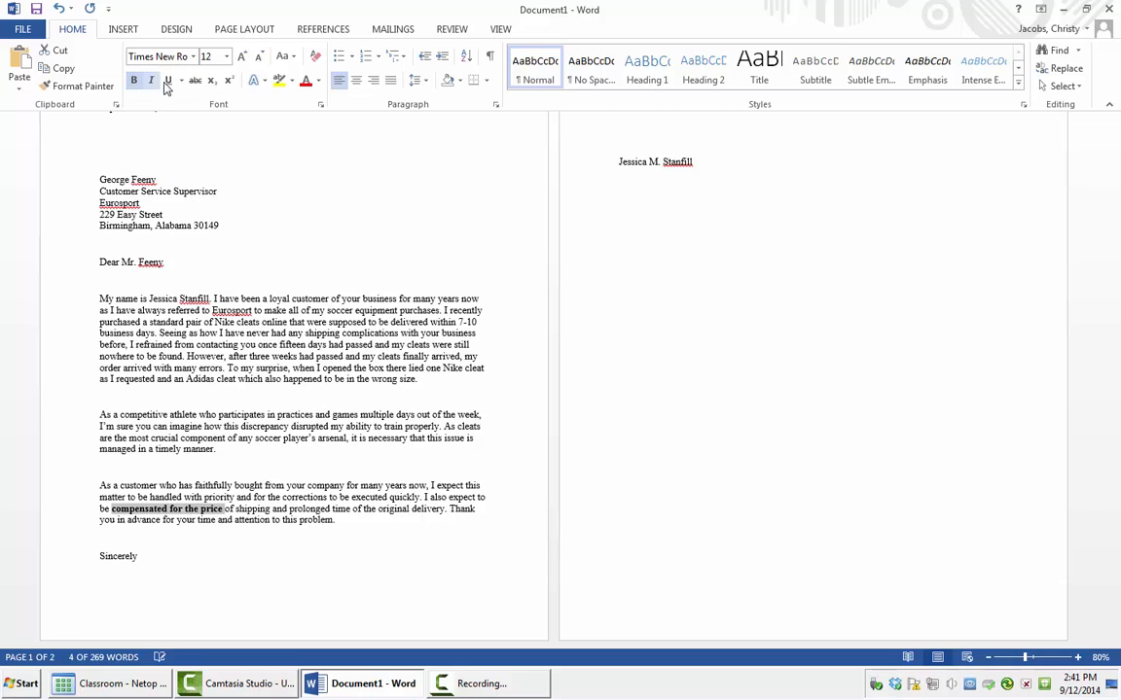
{"action": "left_click", "coordinate": [170, 82]}
{"action": "left_click", "coordinate": [318, 81]}
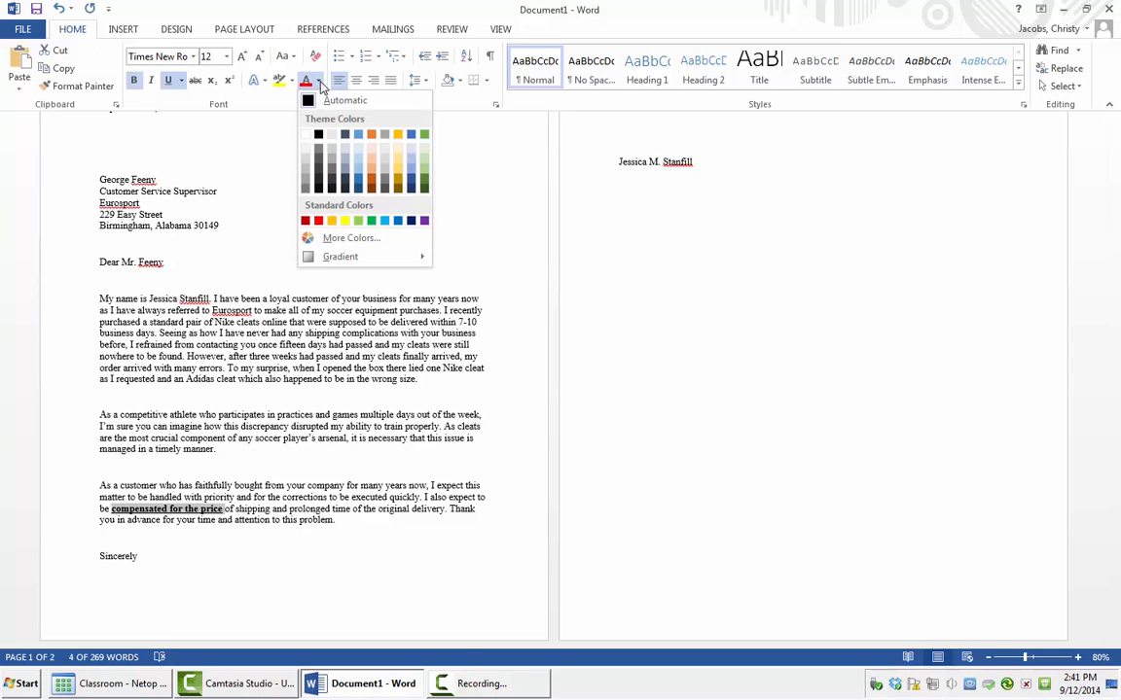
{"action": "left_click", "coordinate": [317, 222]}
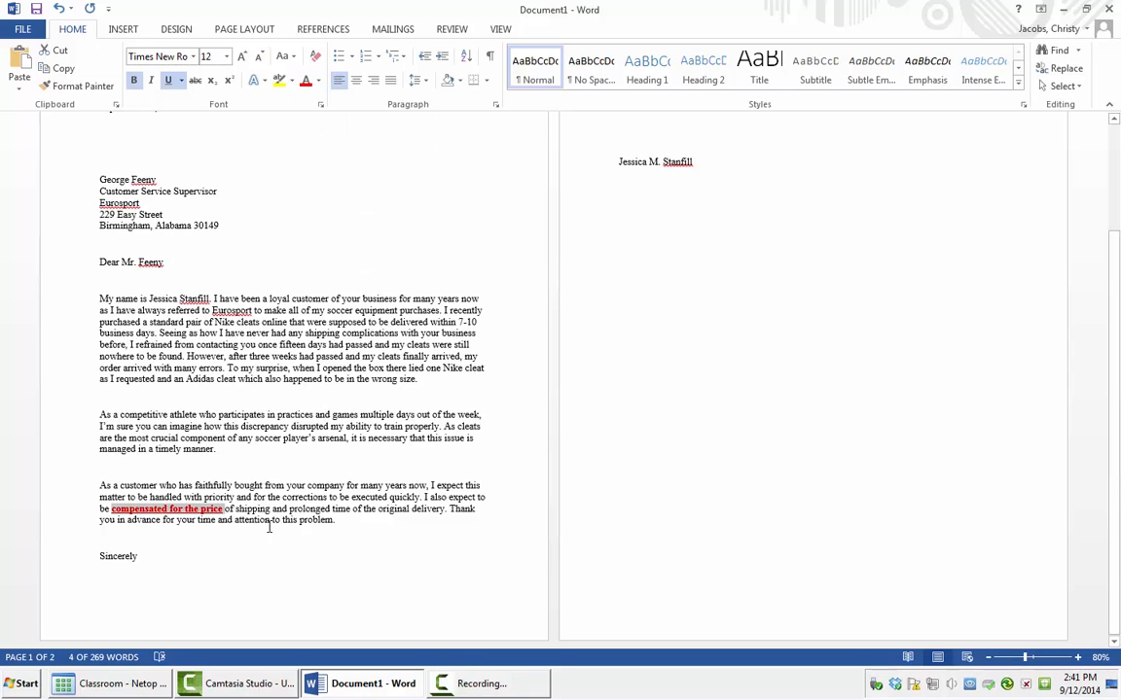
{"action": "left_click", "coordinate": [359, 528]}
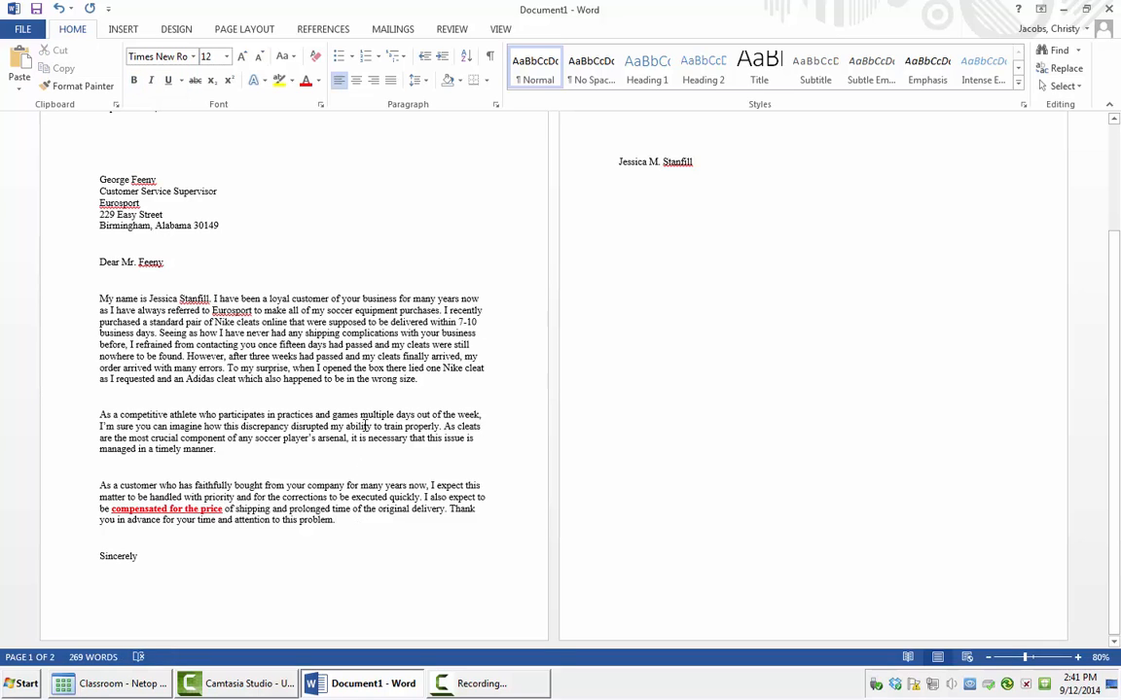
Step: Apply a custom diagonal text watermark reading 'PRIORITY' in place of the default ASAP
{"action": "left_click", "coordinate": [177, 29]}
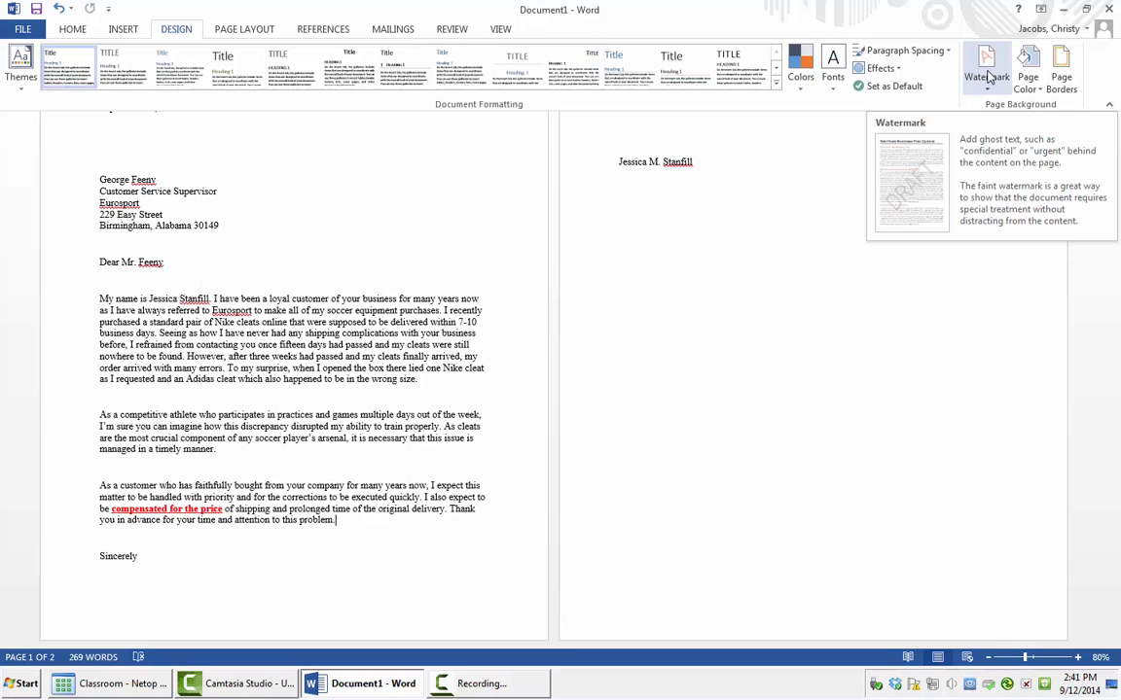
{"action": "left_click", "coordinate": [991, 88]}
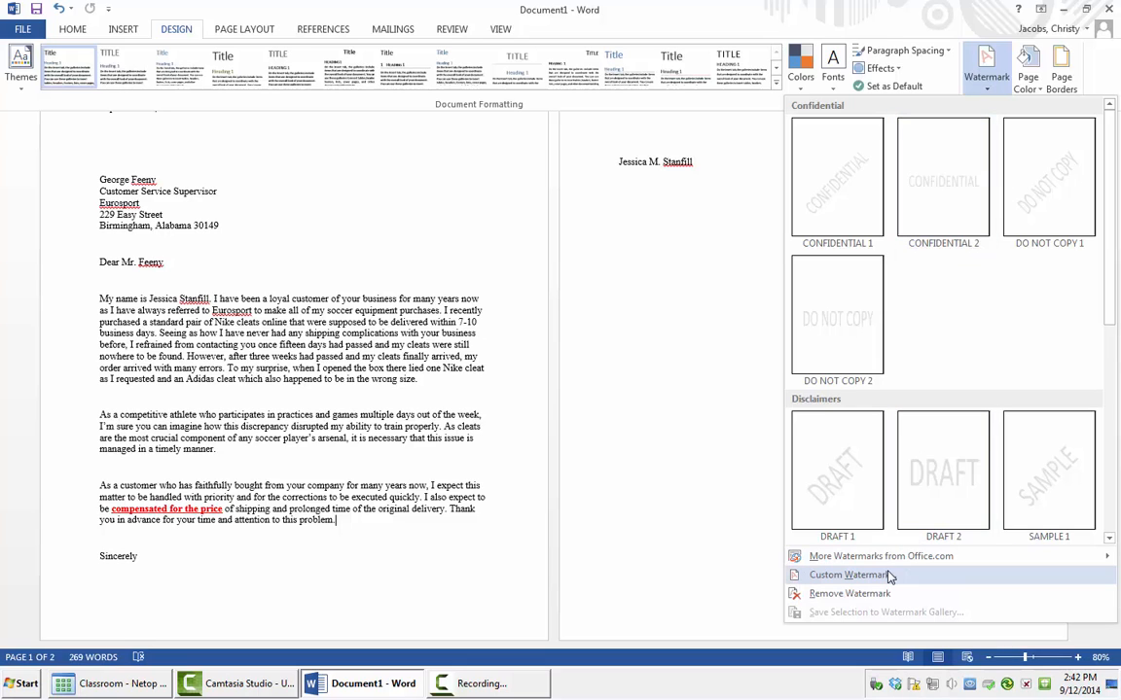
{"action": "left_click", "coordinate": [849, 575]}
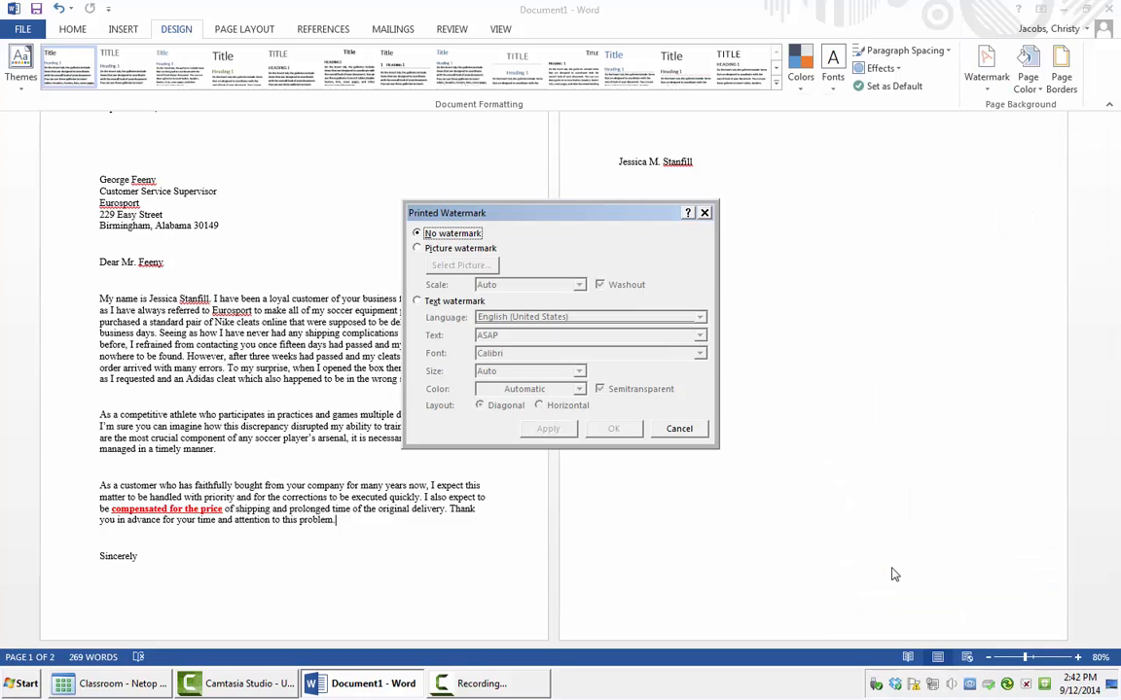
{"action": "left_click", "coordinate": [418, 301]}
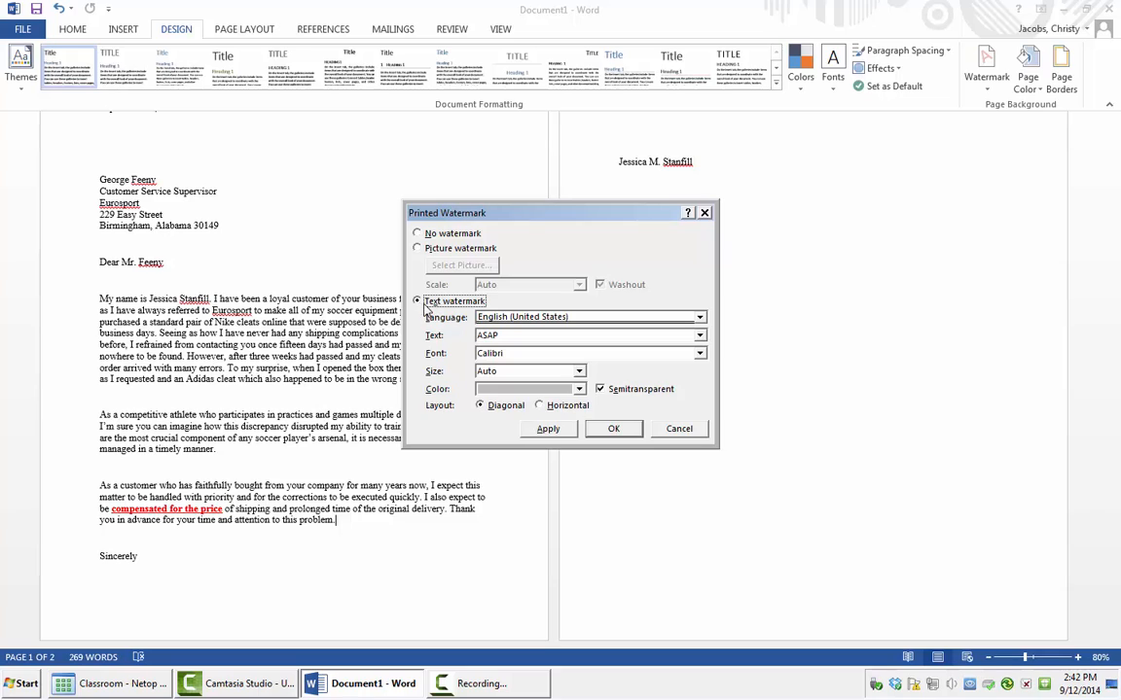
{"action": "left_click_drag", "start_coordinate": [512, 335], "coordinate": [417, 315]}
{"action": "key", "text": "BackSpace"}
{"action": "type", "text": "PRIORITY"}
{"action": "left_click", "coordinate": [560, 433]}
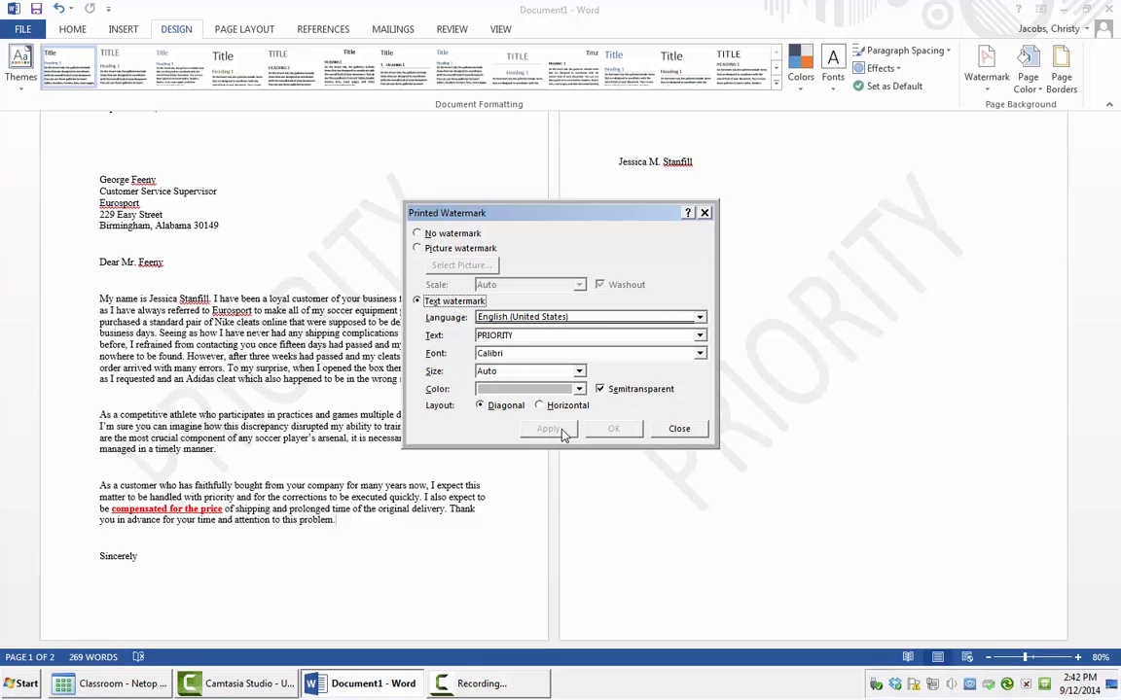
{"action": "left_click", "coordinate": [704, 212]}
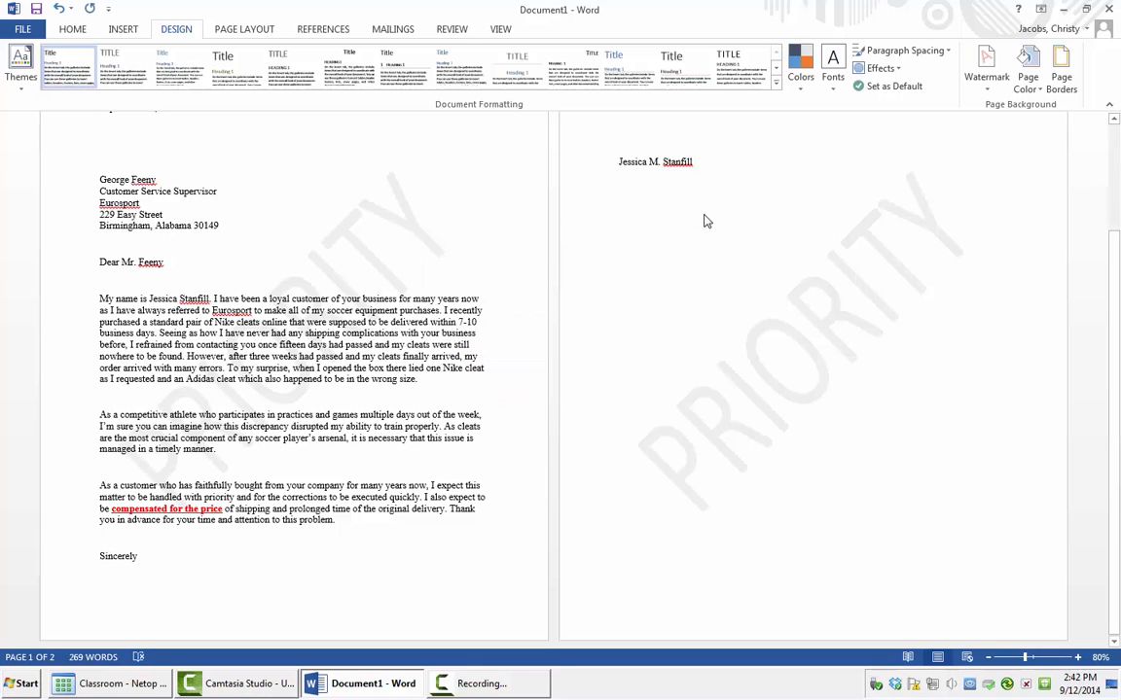